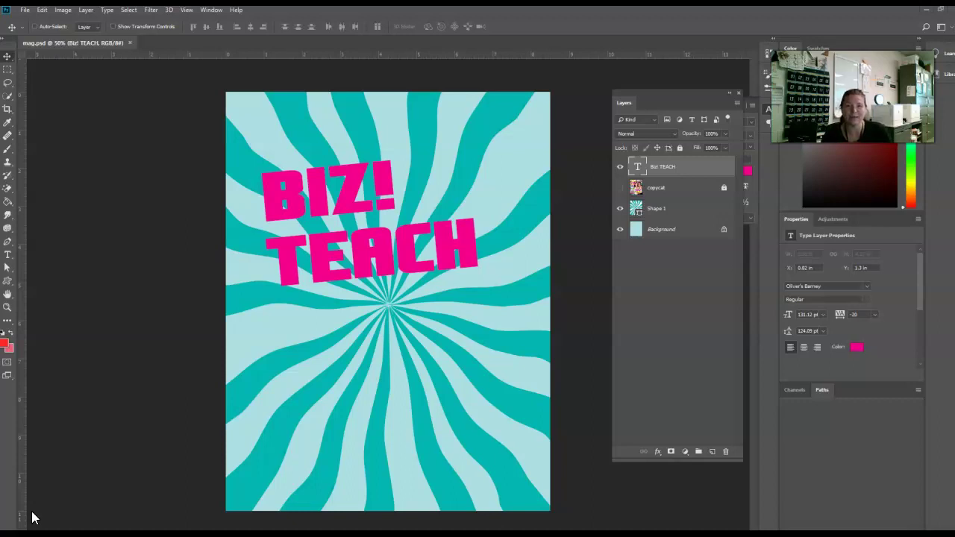
- Show the Styles panel, float it beside the poster and enlarge it
{"action": "left_click", "coordinate": [211, 10]}
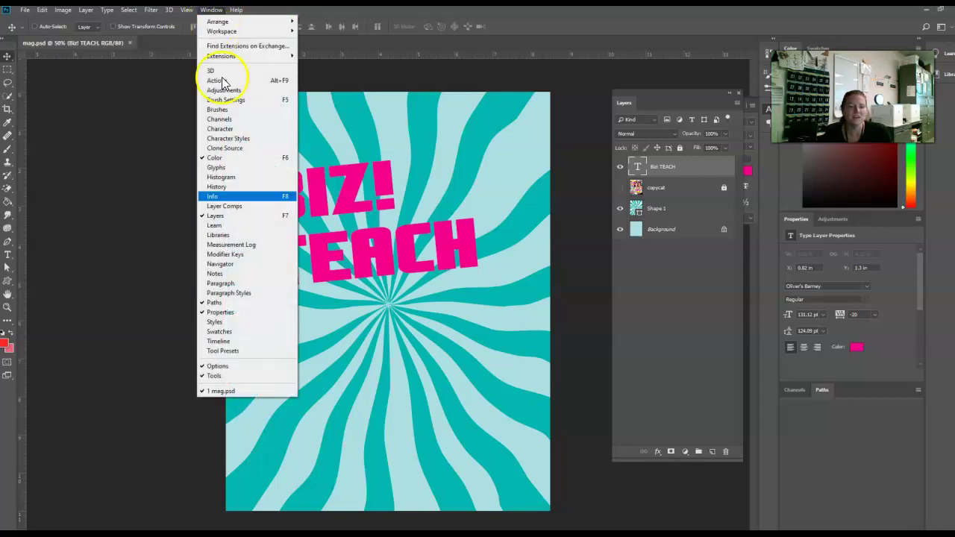
{"action": "left_click", "coordinate": [248, 329]}
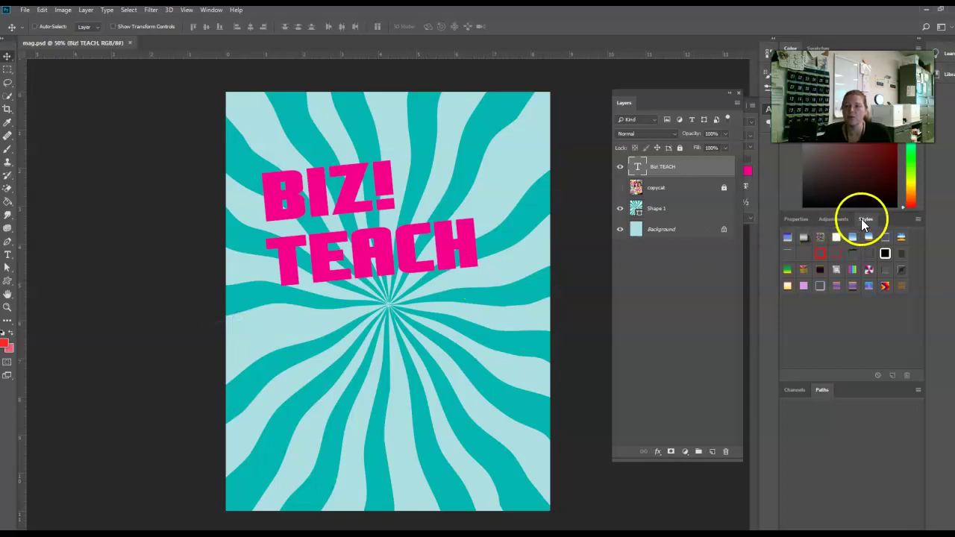
{"action": "left_click_drag", "start_coordinate": [861, 219], "coordinate": [148, 93]}
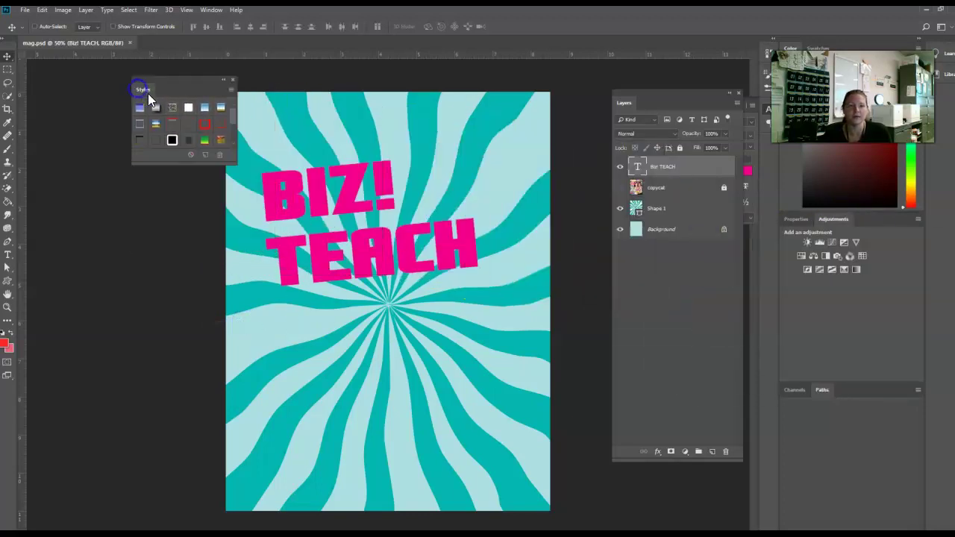
{"action": "left_click_drag", "start_coordinate": [238, 161], "coordinate": [263, 232]}
{"action": "left_click", "coordinate": [213, 158]}
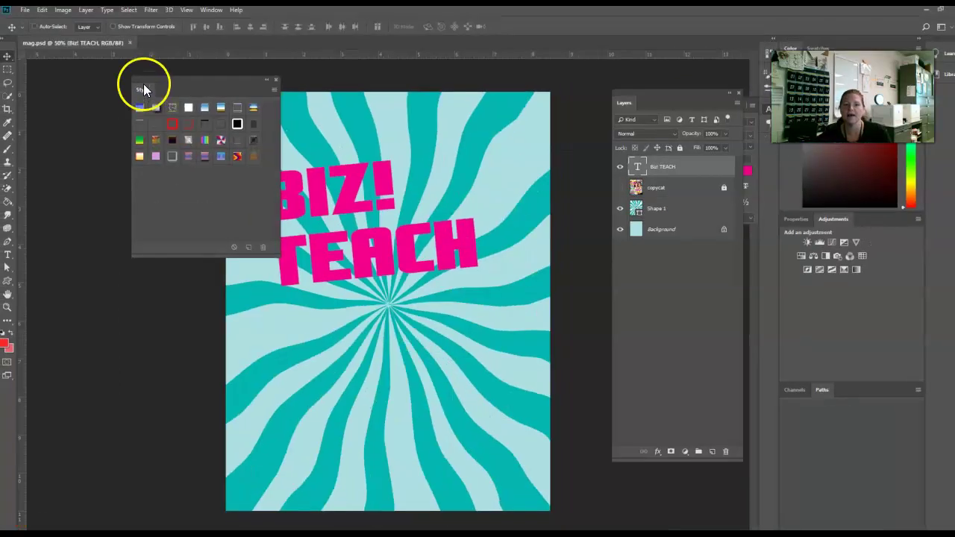
- Give BIZ! TEACH a blue gradient style with outline and inspect its Stroke effect
{"action": "left_click", "coordinate": [140, 109]}
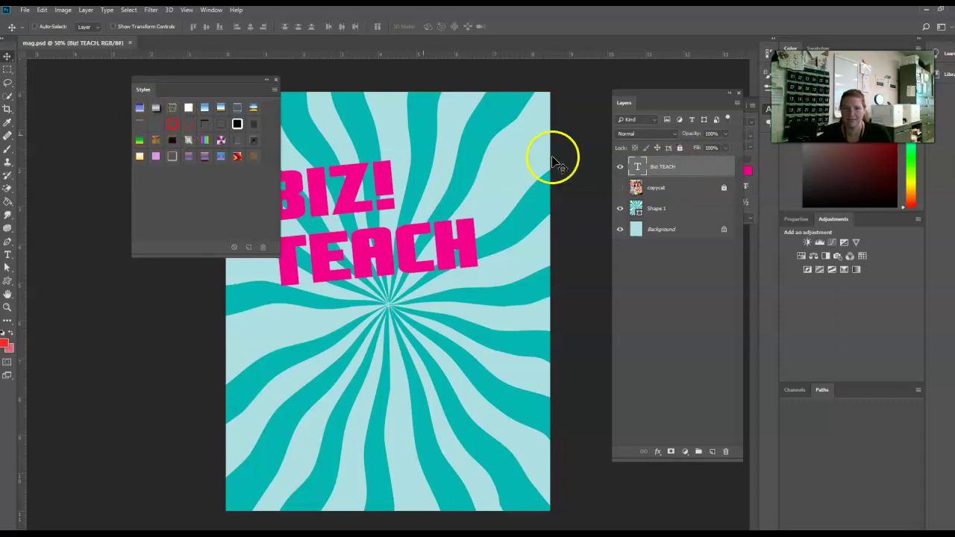
{"action": "left_click", "coordinate": [142, 109]}
{"action": "left_click_drag", "start_coordinate": [255, 100], "coordinate": [200, 119]}
{"action": "left_click", "coordinate": [83, 128]}
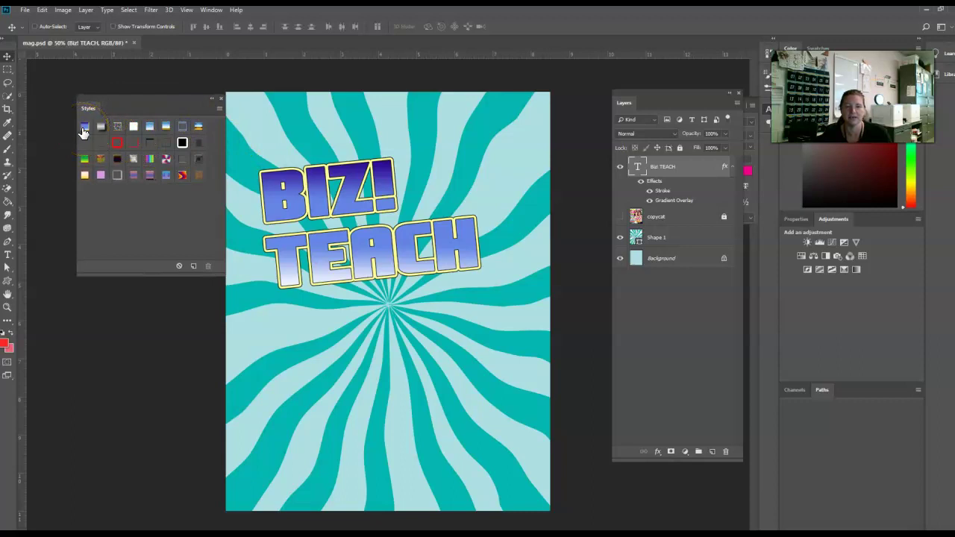
{"action": "left_click", "coordinate": [328, 183]}
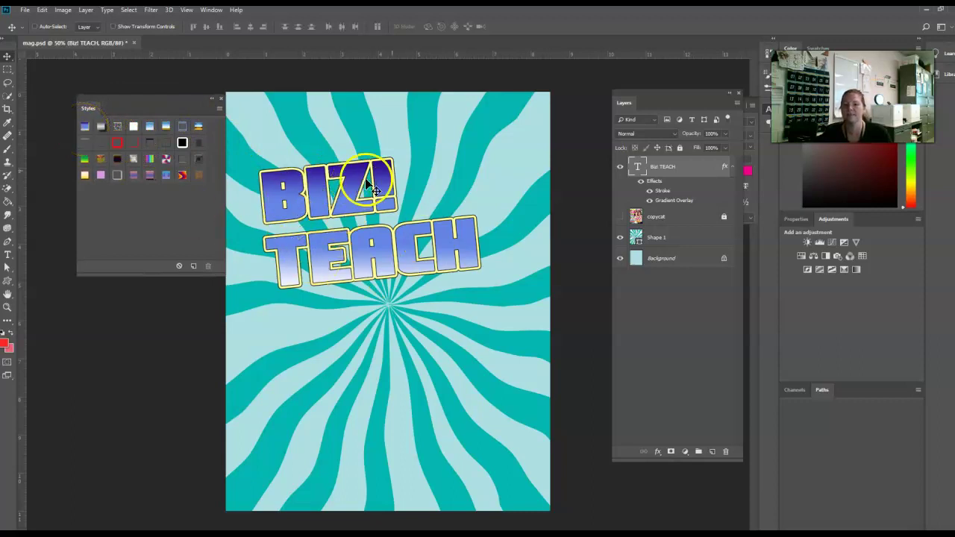
{"action": "left_click", "coordinate": [649, 181]}
{"action": "left_click", "coordinate": [660, 192]}
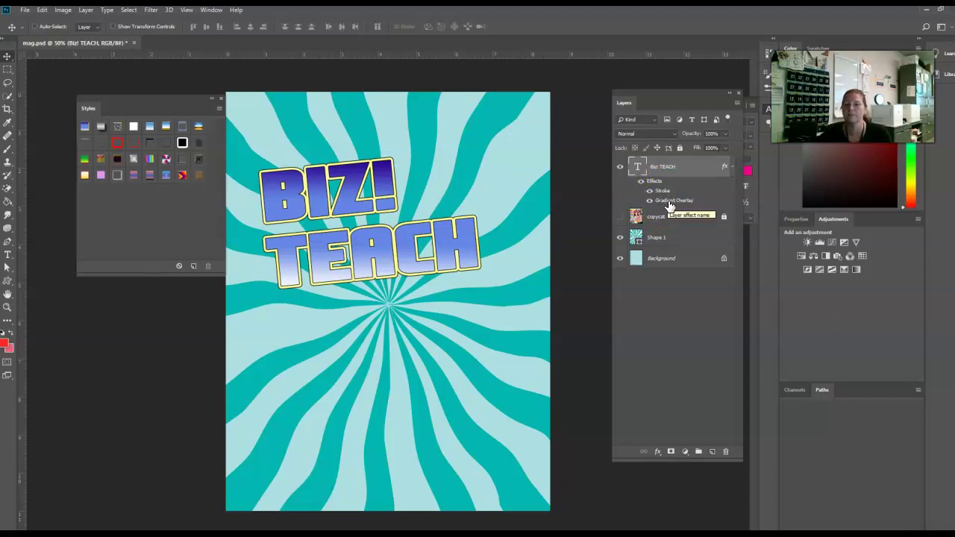
- Try glitter, blue-gold chrome, pattern and rainbow presets, finishing on pink glitter
{"action": "left_click", "coordinate": [117, 127]}
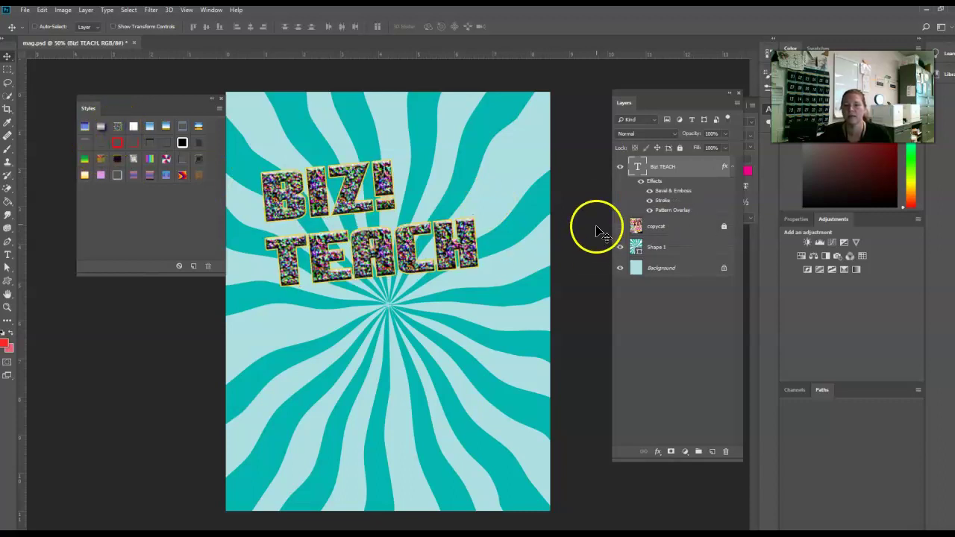
{"action": "left_click", "coordinate": [197, 126]}
{"action": "left_click", "coordinate": [180, 177]}
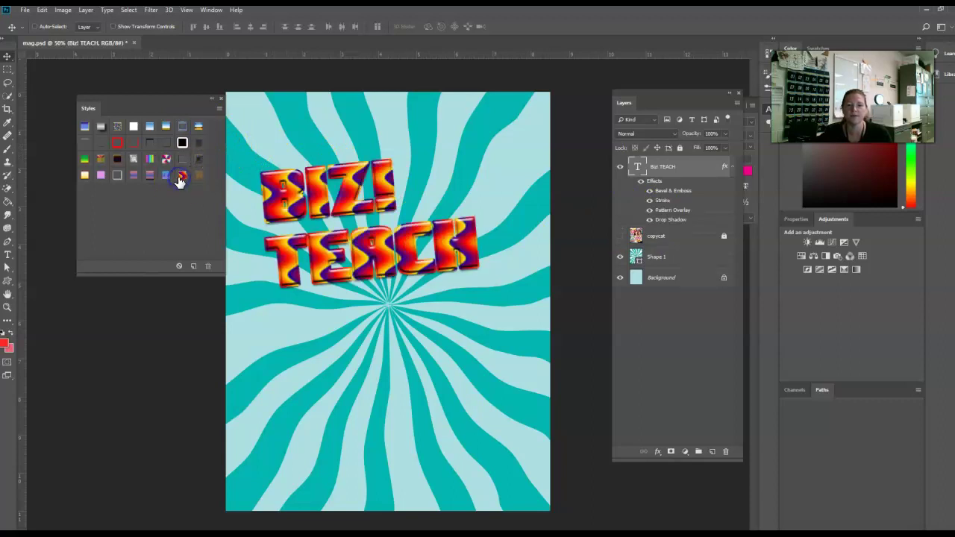
{"action": "left_click", "coordinate": [166, 175]}
{"action": "left_click", "coordinate": [147, 160]}
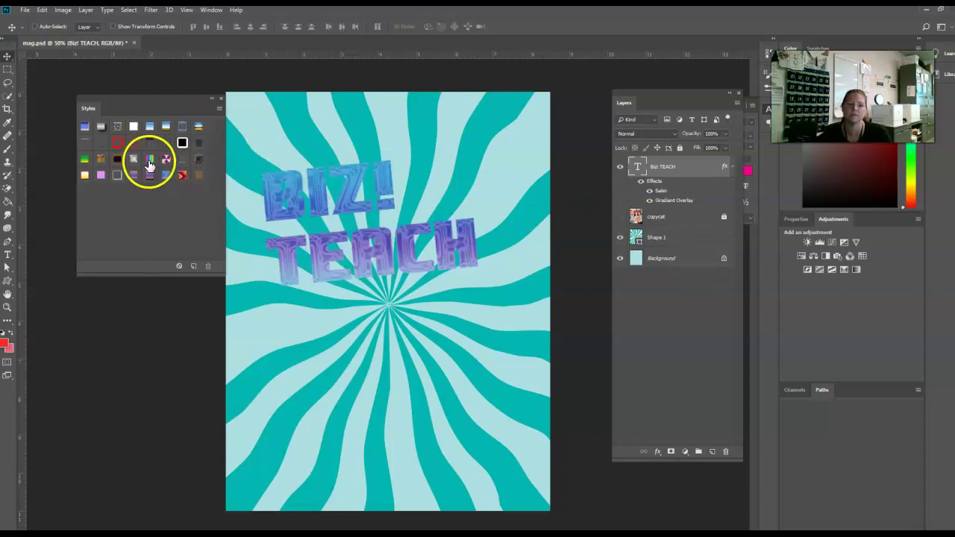
{"action": "left_click", "coordinate": [135, 161]}
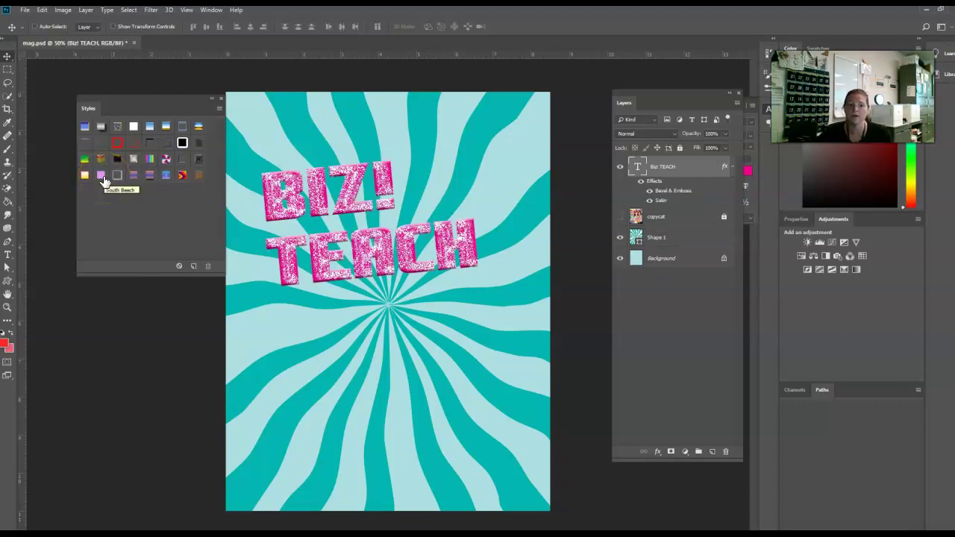
{"action": "left_click", "coordinate": [192, 117]}
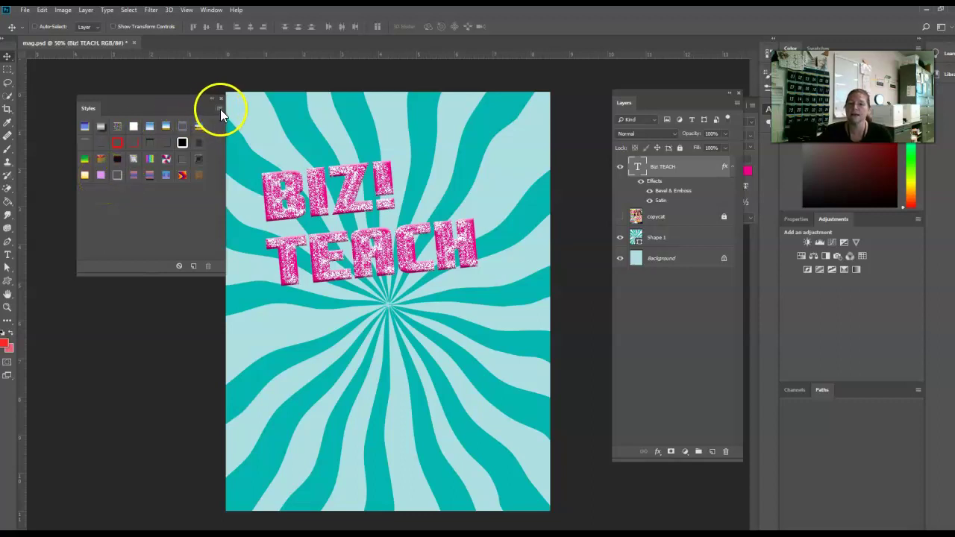
- Replace the Styles panel presets with Text Effects, then with Text Effects 2
{"action": "left_click", "coordinate": [220, 109]}
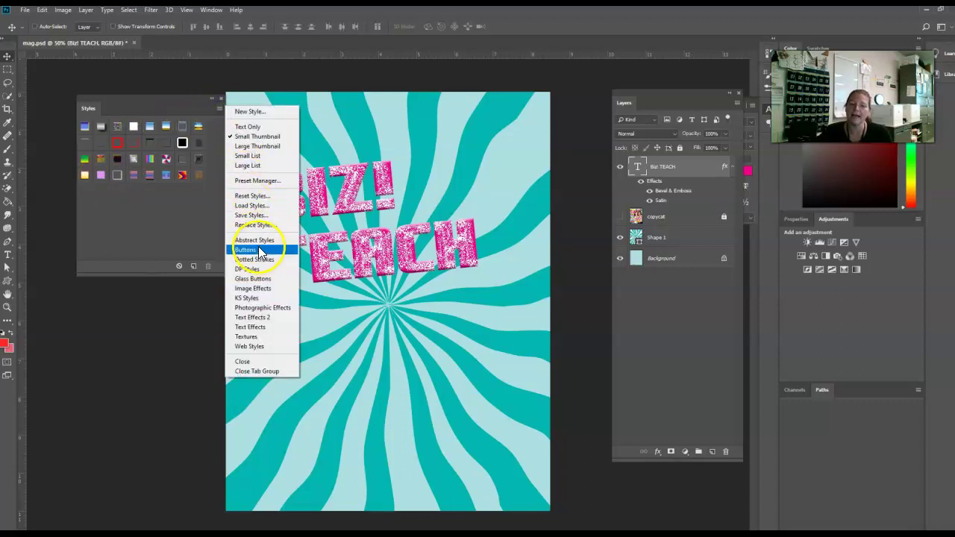
{"action": "left_click", "coordinate": [257, 328]}
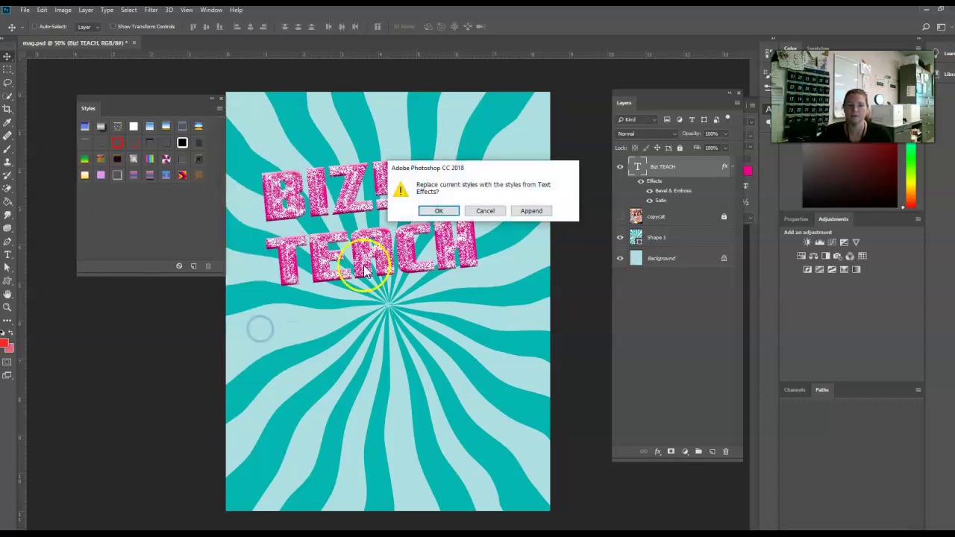
{"action": "left_click", "coordinate": [435, 211]}
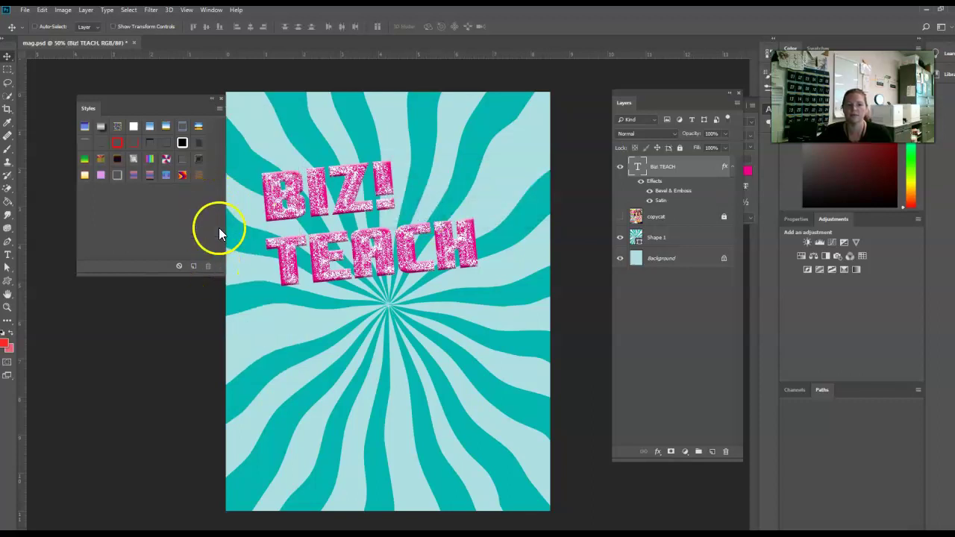
{"action": "left_click", "coordinate": [219, 110]}
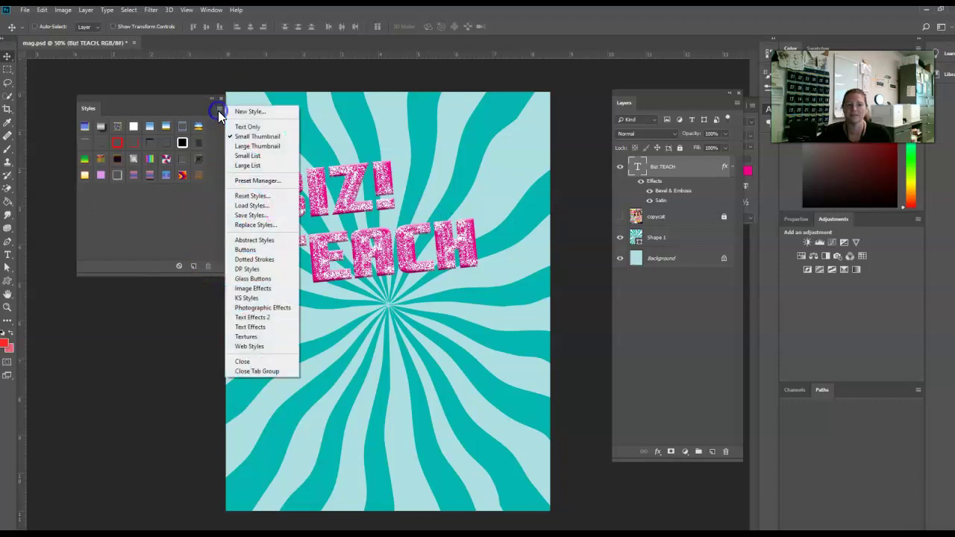
{"action": "left_click", "coordinate": [261, 317]}
{"action": "left_click", "coordinate": [439, 211]}
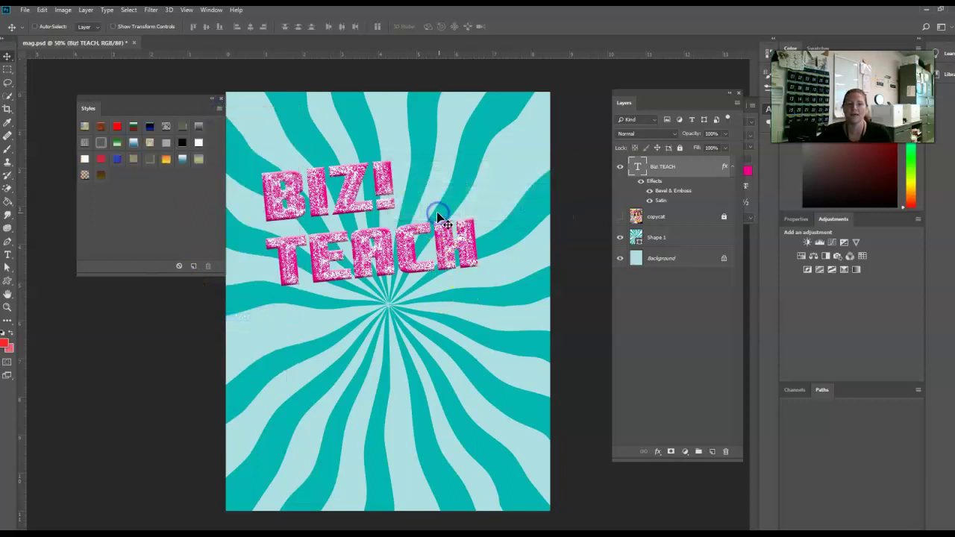
- Apply the grey grainy textured Text Effects 2 style to BIZ! TEACH
{"action": "left_click", "coordinate": [86, 127]}
{"action": "left_click", "coordinate": [85, 142]}
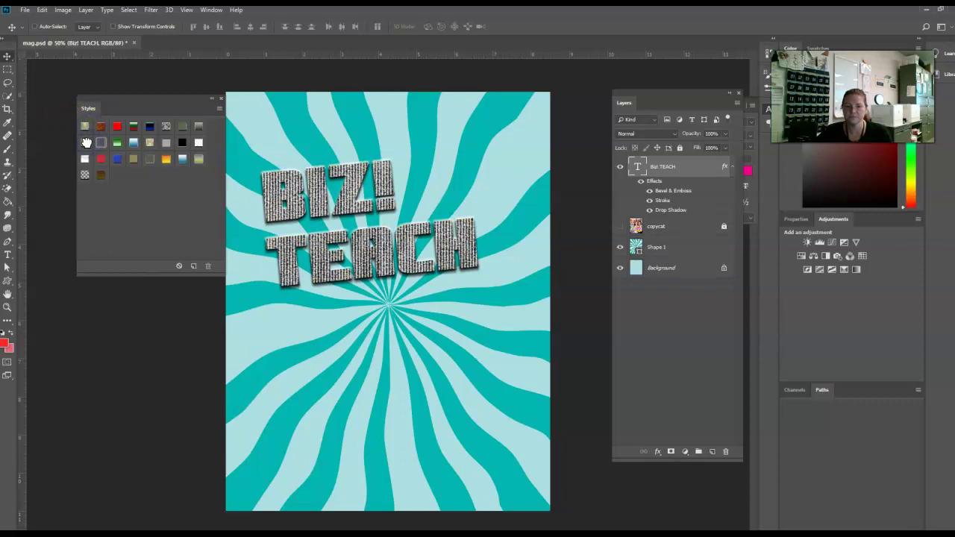
{"action": "left_click", "coordinate": [220, 110]}
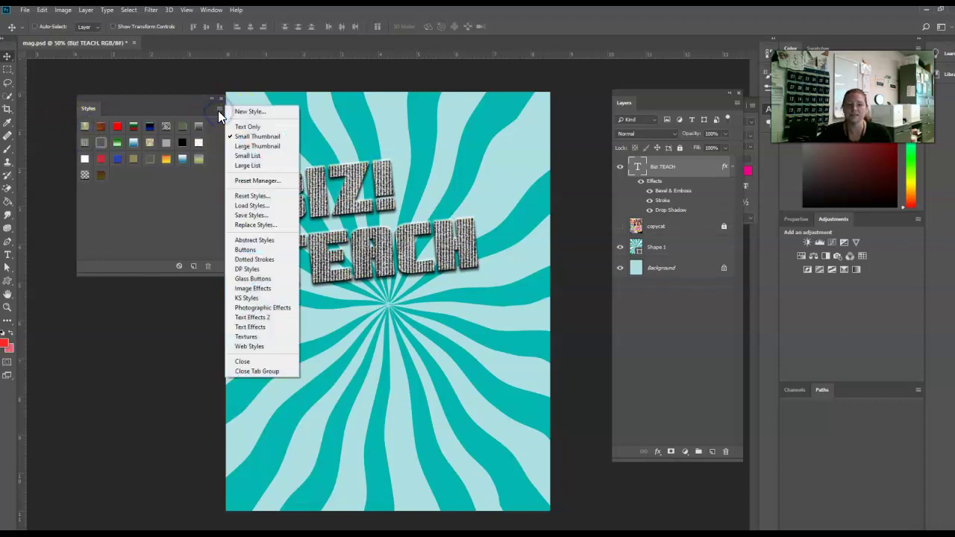
{"action": "left_click", "coordinate": [189, 199]}
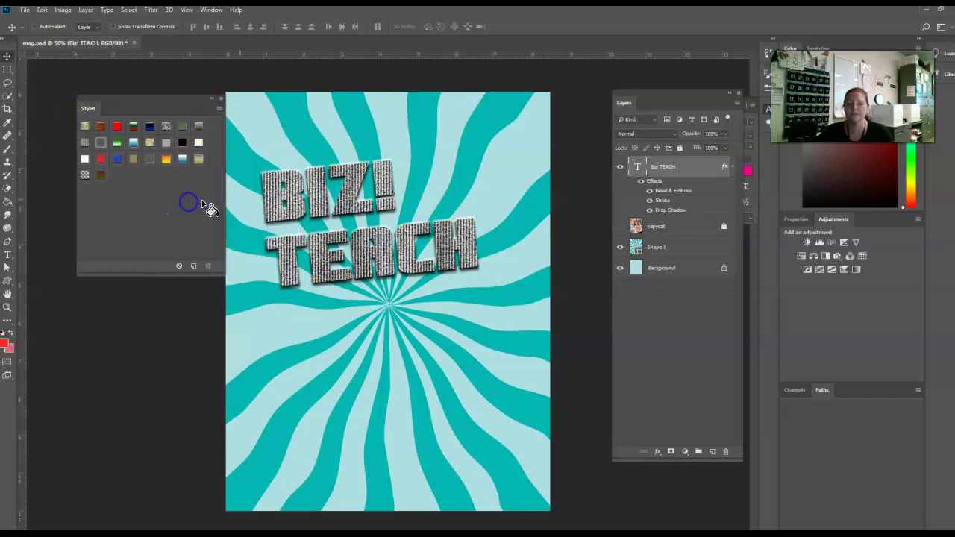
{"action": "left_click", "coordinate": [661, 194]}
{"action": "double_click", "coordinate": [661, 196]}
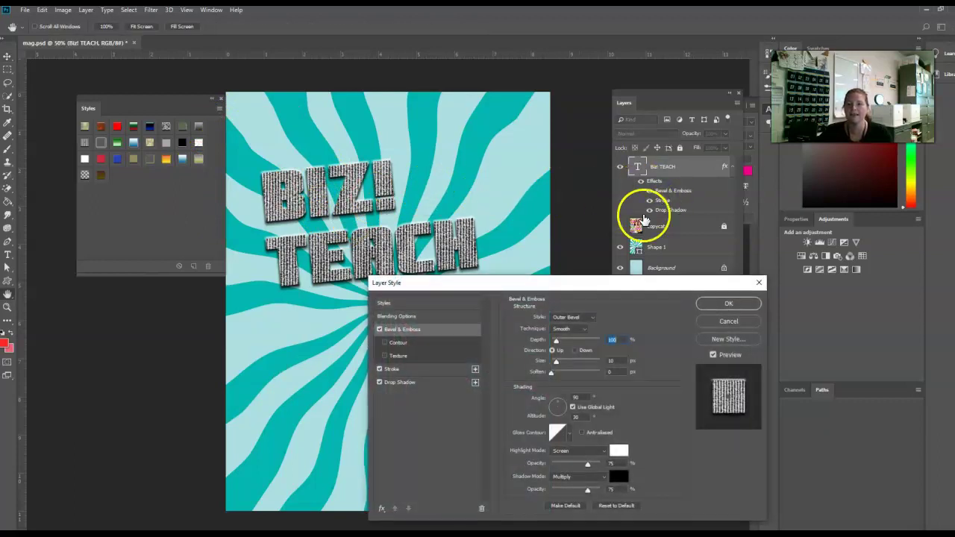
{"action": "mouse_move", "coordinate": [592, 279]}
{"action": "left_mouse_down"}
{"action": "mouse_move", "coordinate": [643, 111]}
{"action": "mouse_move", "coordinate": [641, 95]}
{"action": "mouse_move", "coordinate": [584, 71]}
{"action": "left_mouse_up"}
{"action": "left_click", "coordinate": [425, 153]}
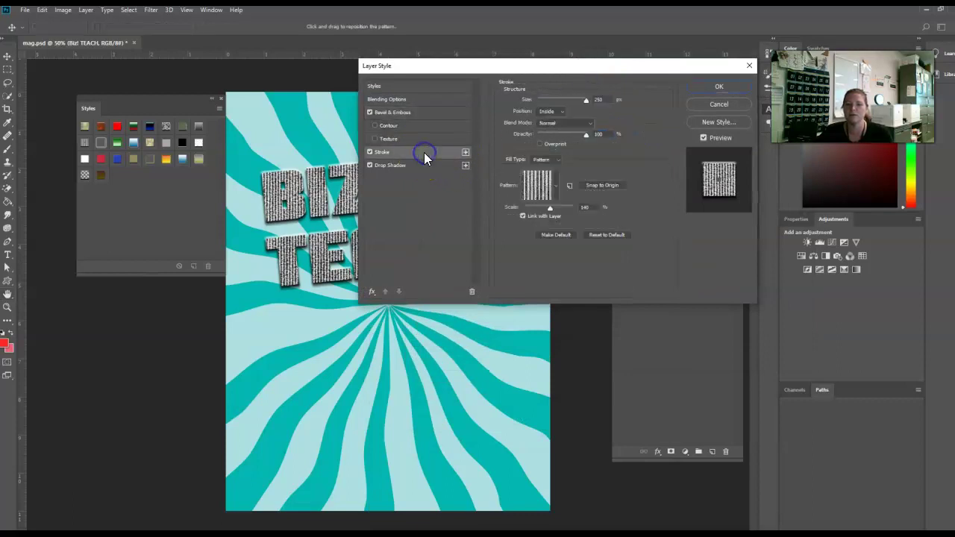
{"action": "left_click", "coordinate": [531, 195]}
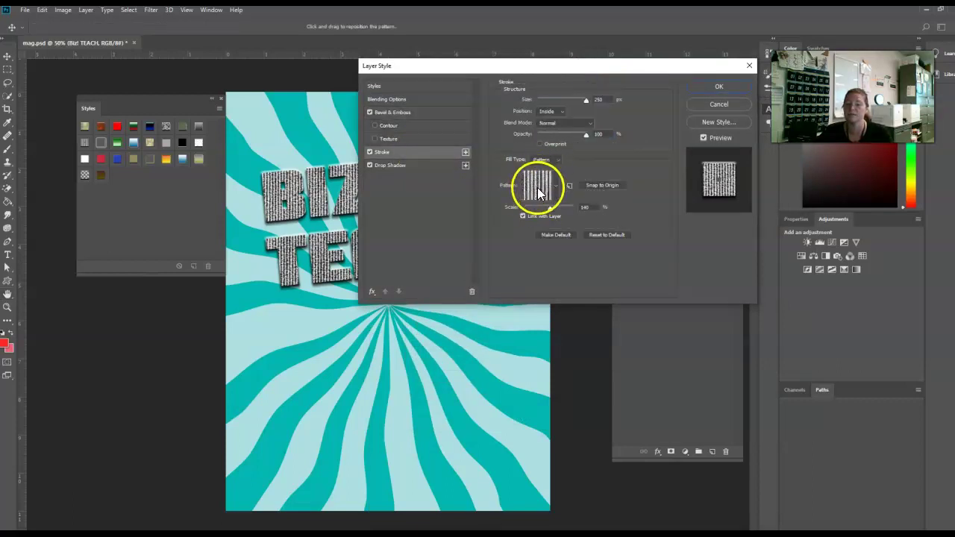
{"action": "left_click", "coordinate": [404, 166]}
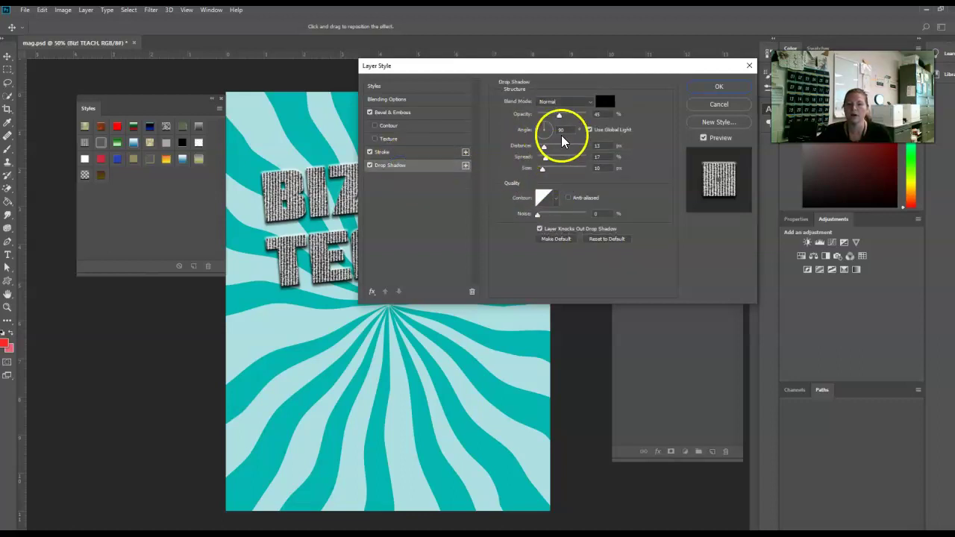
{"action": "left_click", "coordinate": [716, 88]}
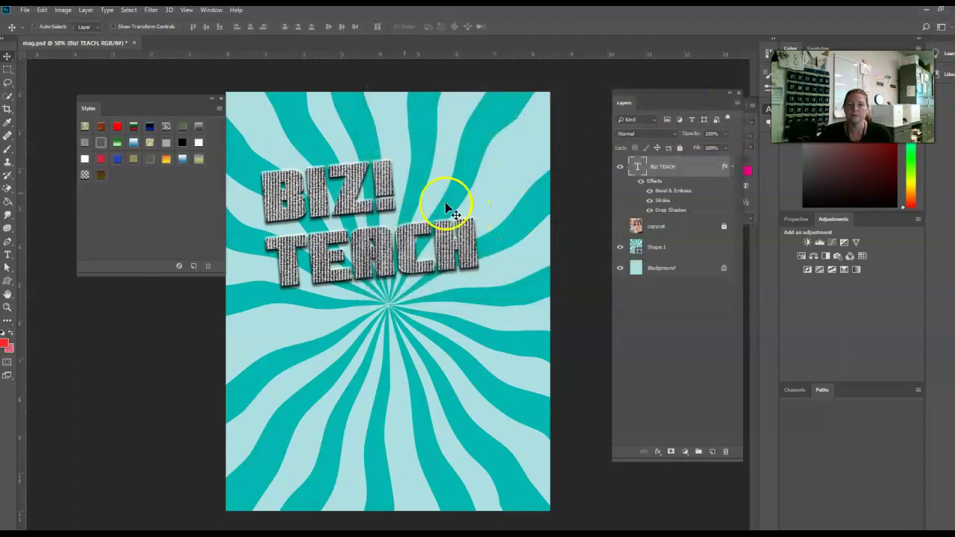
- Load the 5 free filmatic .ASL file from Pictures > 5 FREE Filmatic PS Styles
{"action": "left_click", "coordinate": [219, 111]}
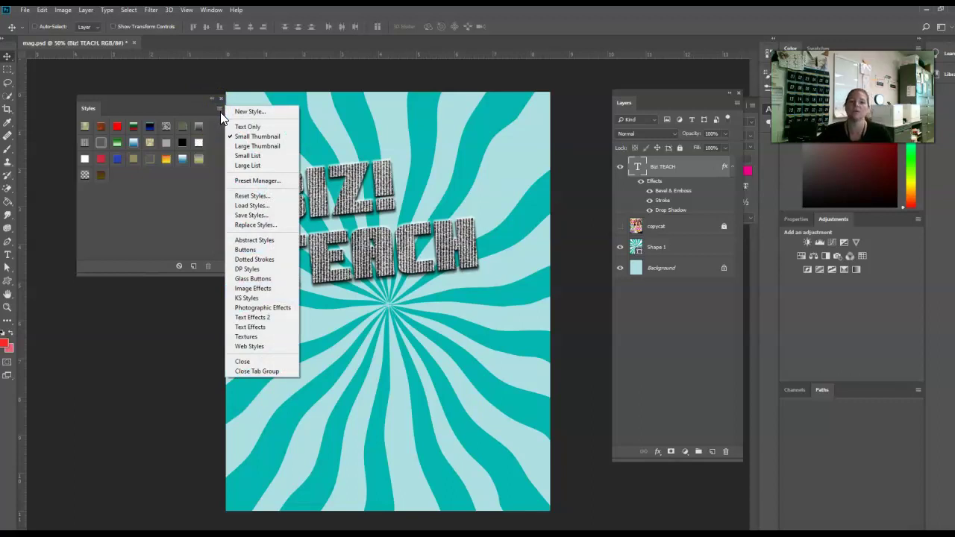
{"action": "key", "text": "Escape"}
{"action": "left_click", "coordinate": [188, 109]}
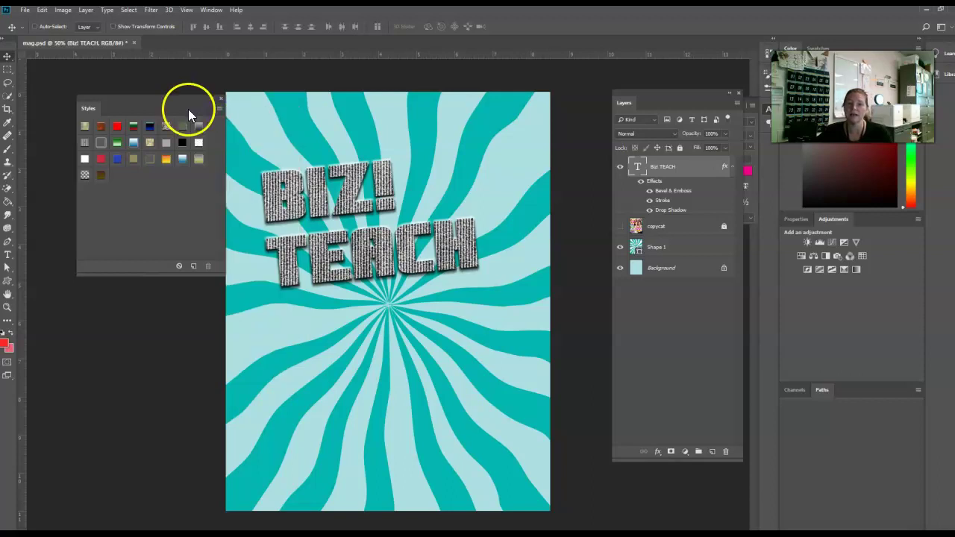
{"action": "left_click", "coordinate": [219, 111]}
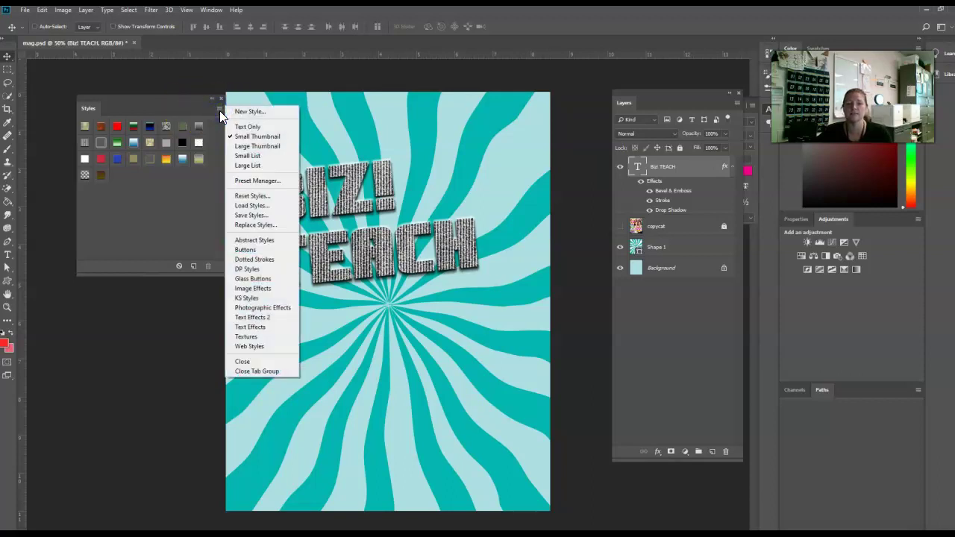
{"action": "left_click", "coordinate": [258, 205]}
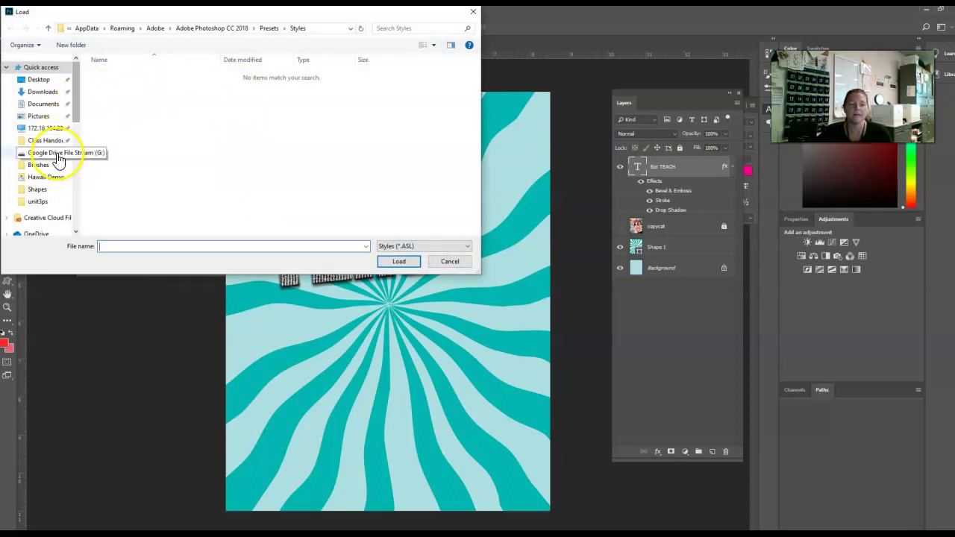
{"action": "left_click", "coordinate": [39, 116]}
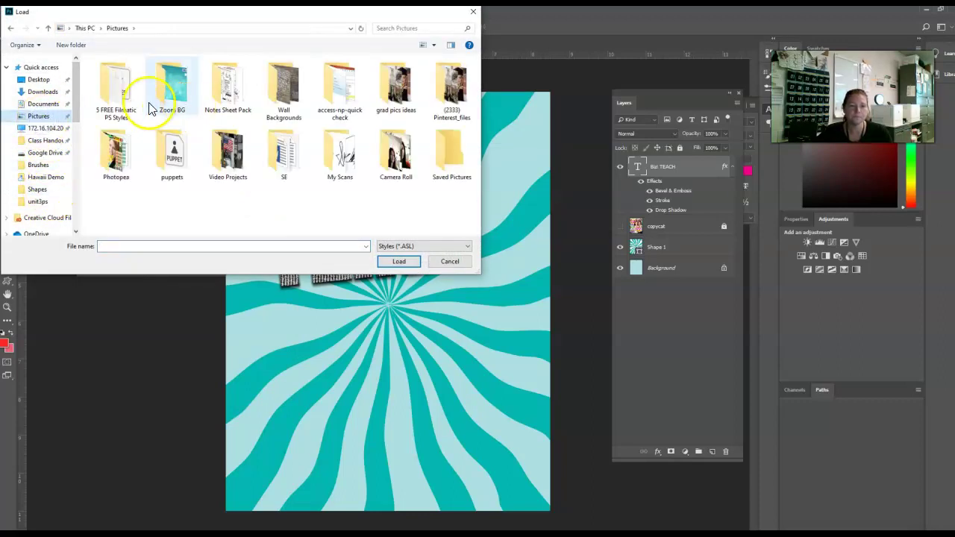
{"action": "double_click", "coordinate": [123, 105]}
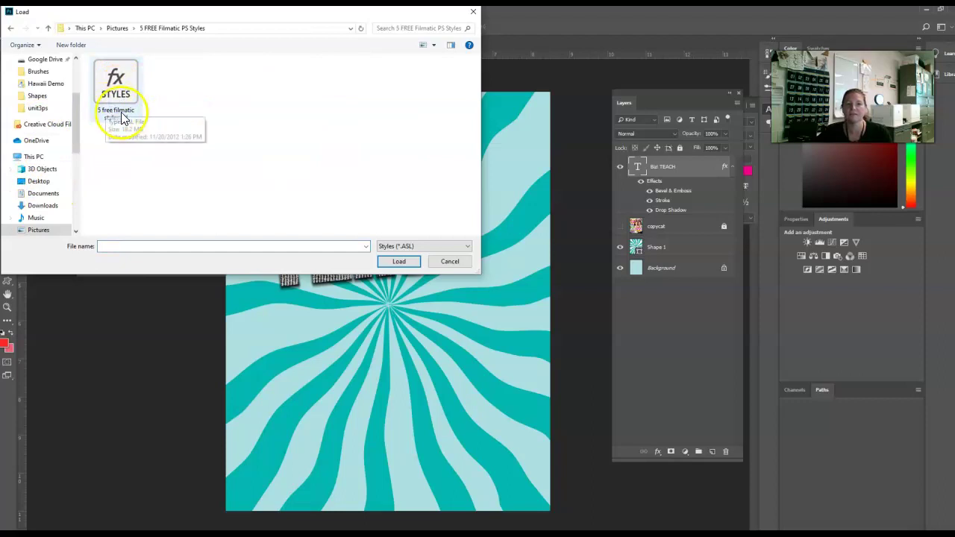
{"action": "double_click", "coordinate": [121, 92]}
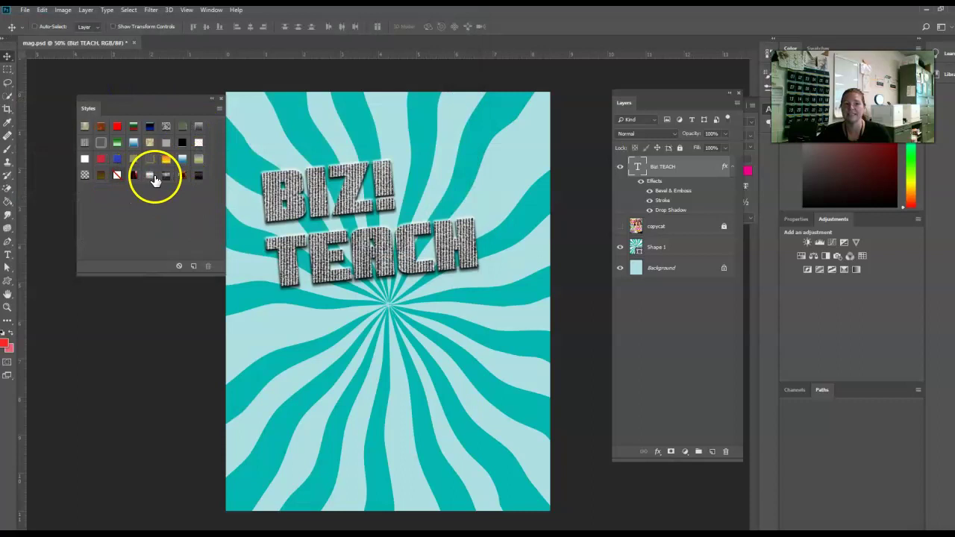
- Apply the metallic diamond-plate style to BIZ! TEACH and review its effects list
{"action": "left_click", "coordinate": [220, 109]}
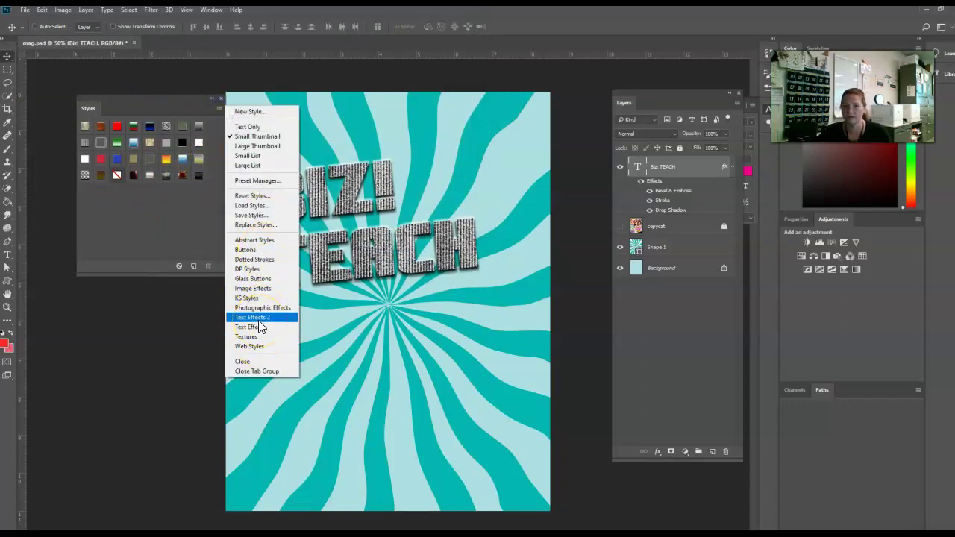
{"action": "left_click", "coordinate": [191, 233]}
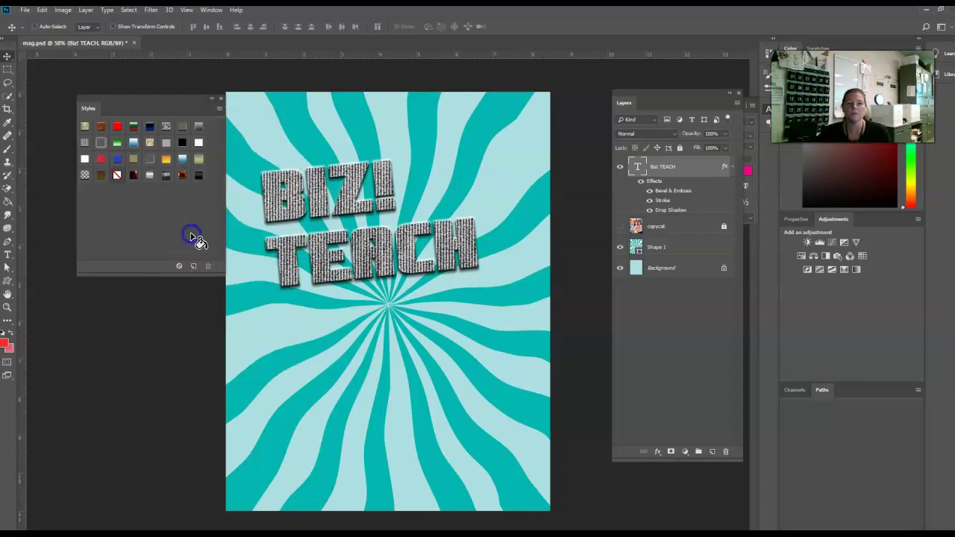
{"action": "left_click", "coordinate": [140, 183]}
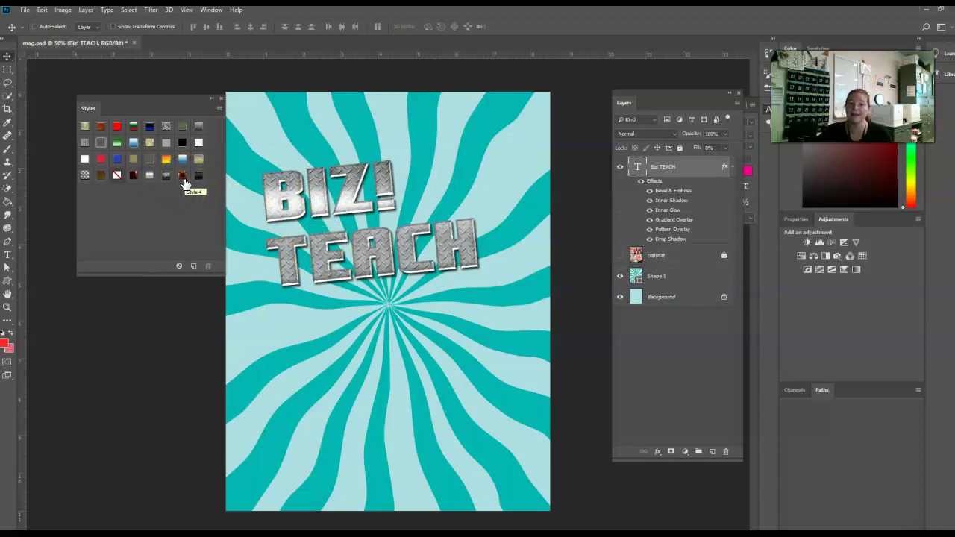
{"action": "left_click", "coordinate": [627, 185]}
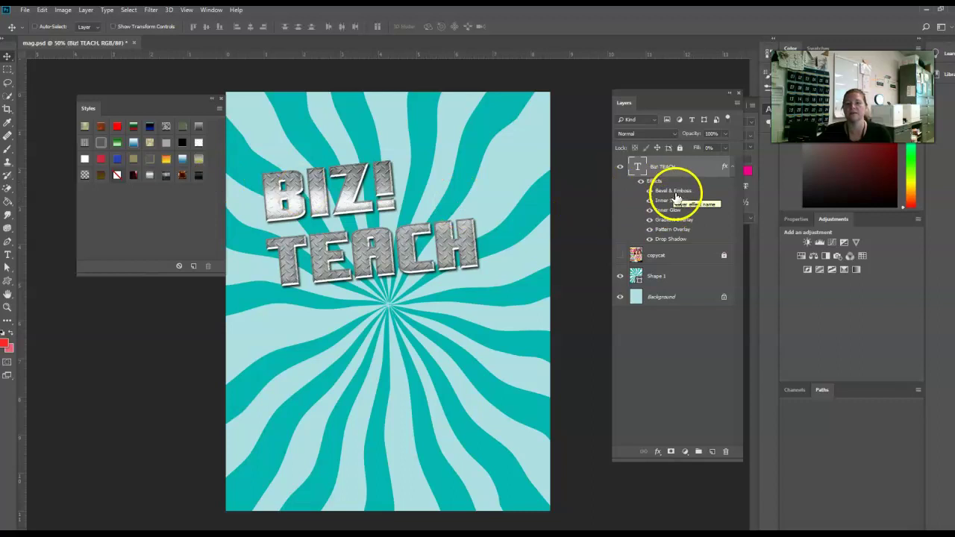
{"action": "left_click_drag", "start_coordinate": [676, 203], "coordinate": [677, 226]}
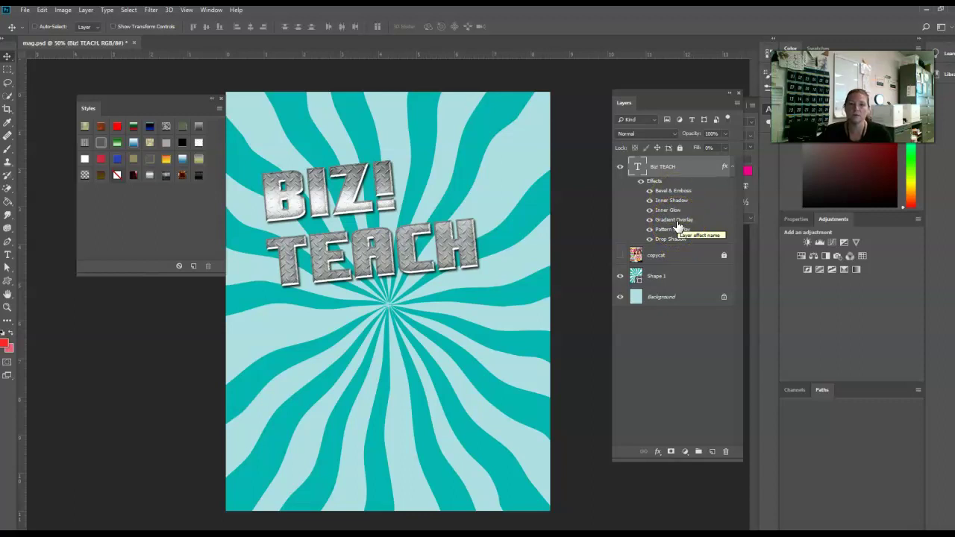
{"action": "left_click_drag", "start_coordinate": [680, 223], "coordinate": [391, 522]}
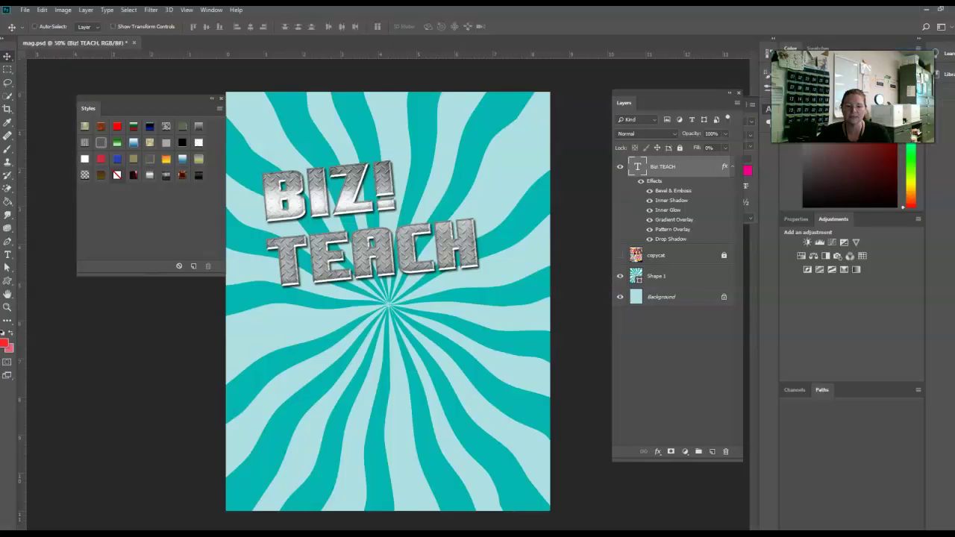
- In Photopea, select the Biz! TEACH layer and open its fx effects list
{"action": "mouse_move", "coordinate": [503, 525]}
{"action": "left_click", "coordinate": [567, 507]}
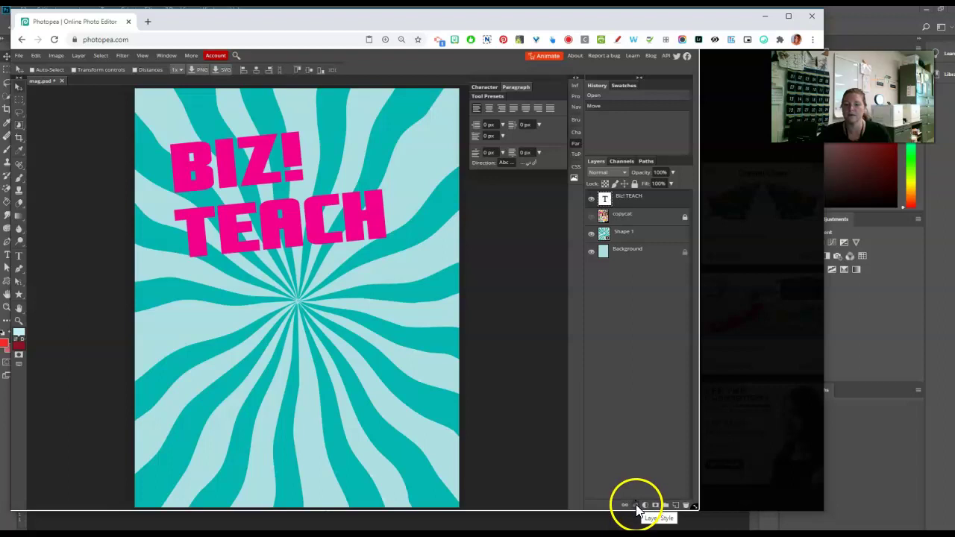
{"action": "left_click", "coordinate": [168, 56]}
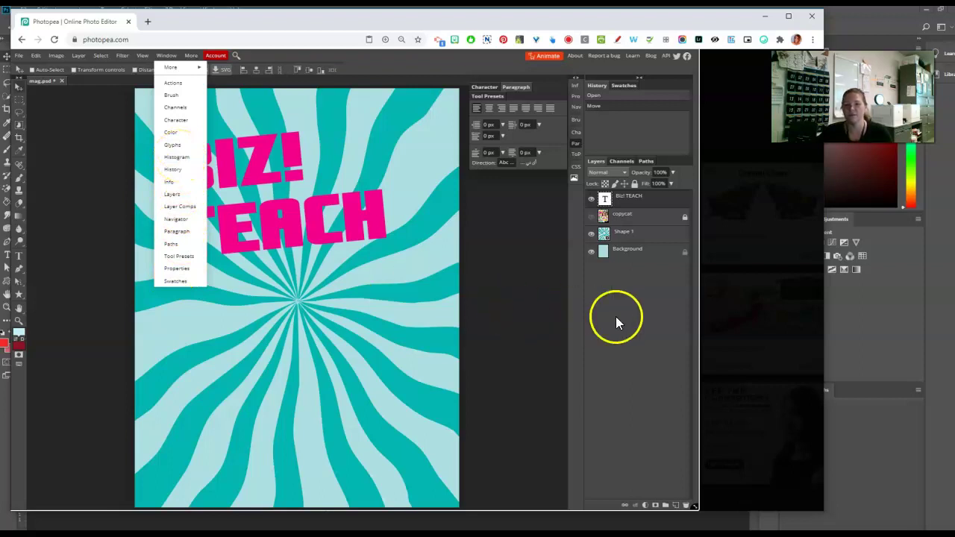
{"action": "left_click", "coordinate": [652, 197]}
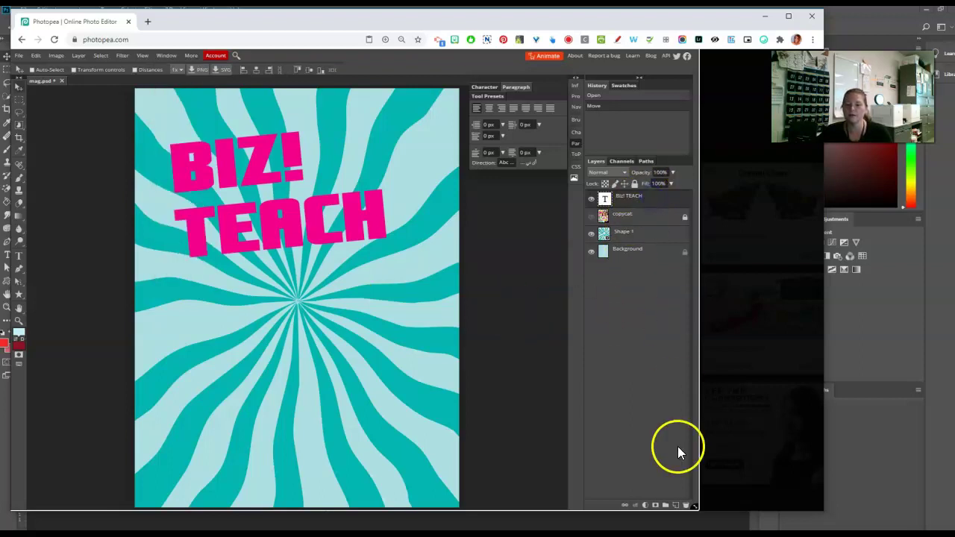
{"action": "left_click", "coordinate": [634, 507]}
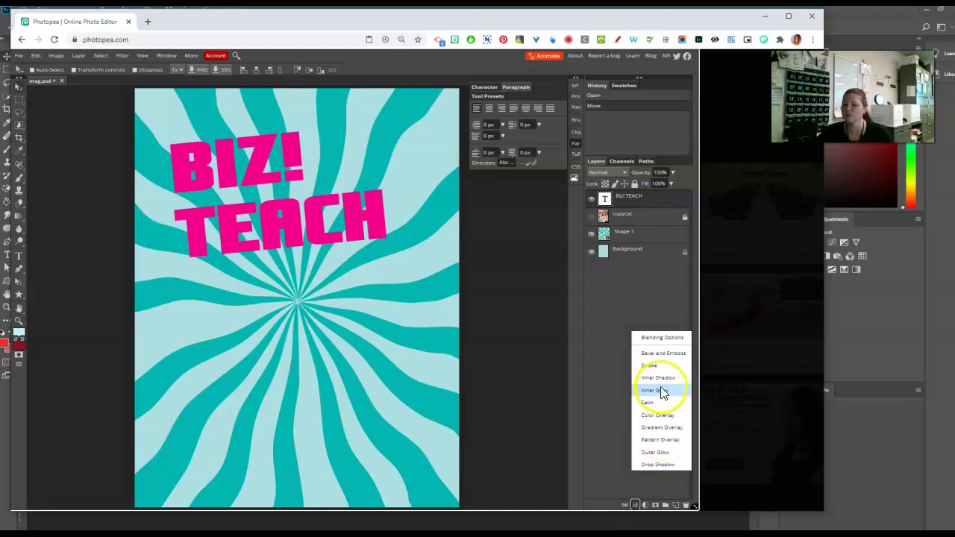
- Open Layer Style at Bevel and Emboss and browse the saved style swatches
{"action": "left_click", "coordinate": [660, 357]}
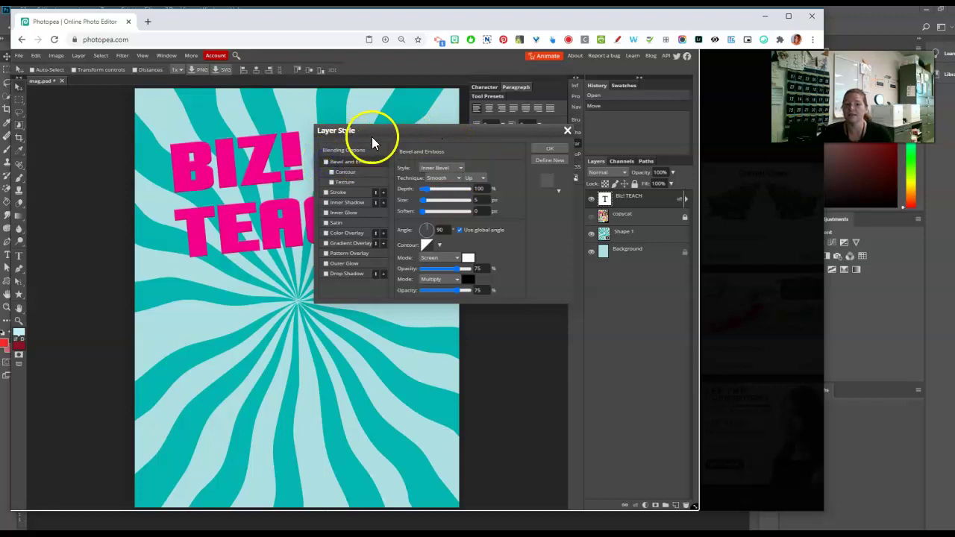
{"action": "left_click_drag", "start_coordinate": [371, 136], "coordinate": [466, 154]}
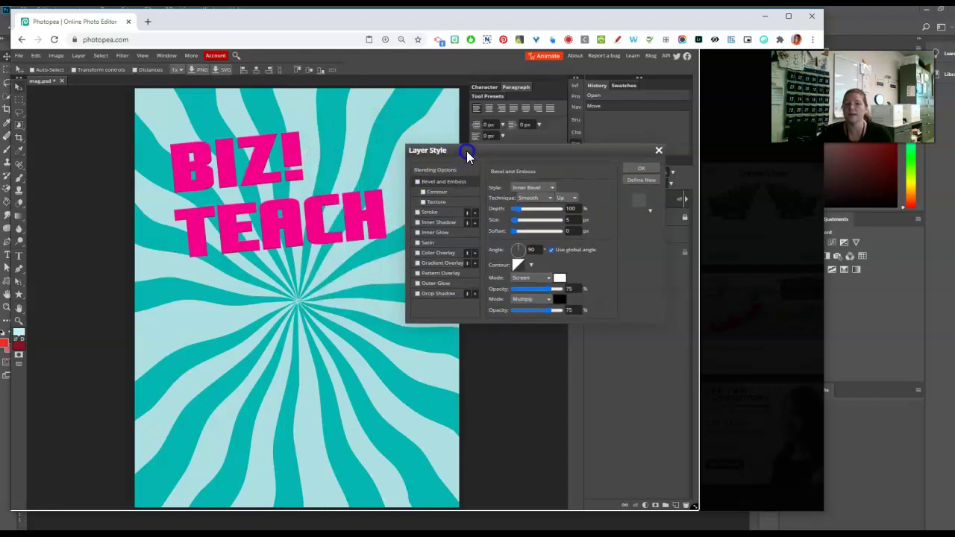
{"action": "left_click", "coordinate": [650, 210]}
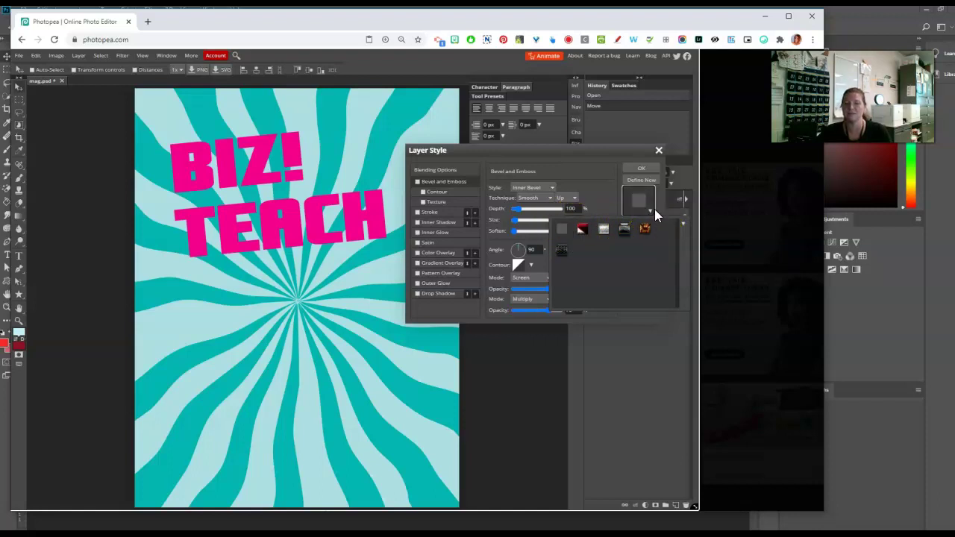
{"action": "left_click", "coordinate": [659, 197]}
{"action": "left_click", "coordinate": [650, 213]}
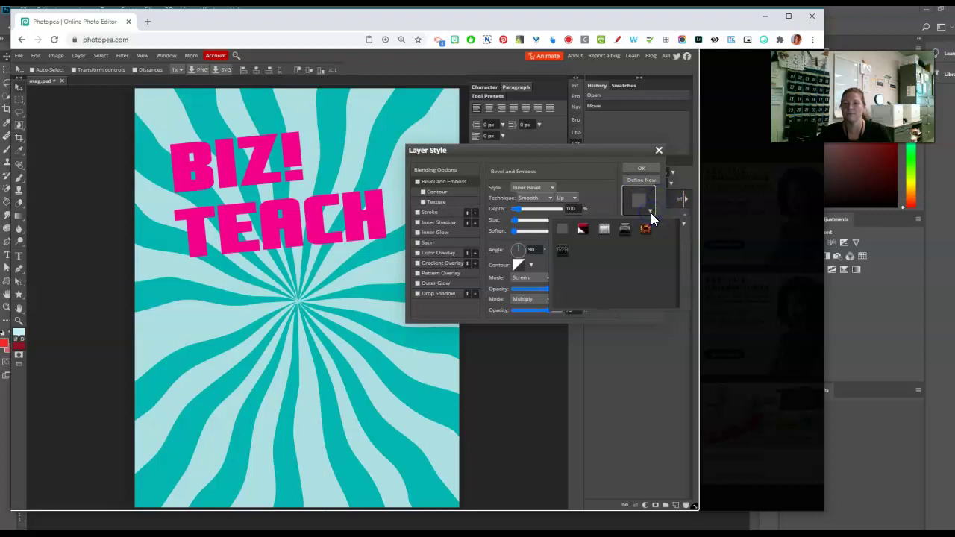
{"action": "left_click", "coordinate": [597, 247]}
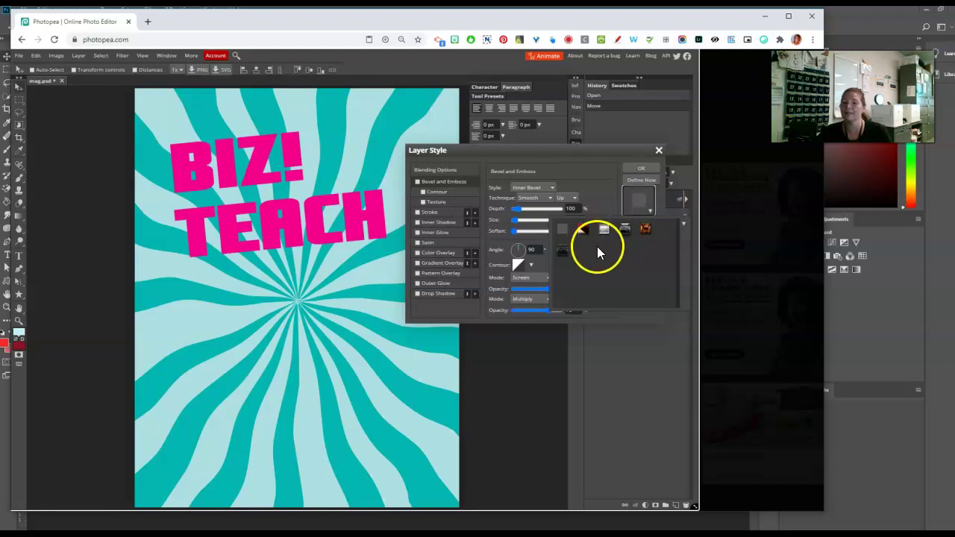
- Load an .ASL style file and apply its silver metallic chrome style to the text
{"action": "left_click", "coordinate": [684, 224]}
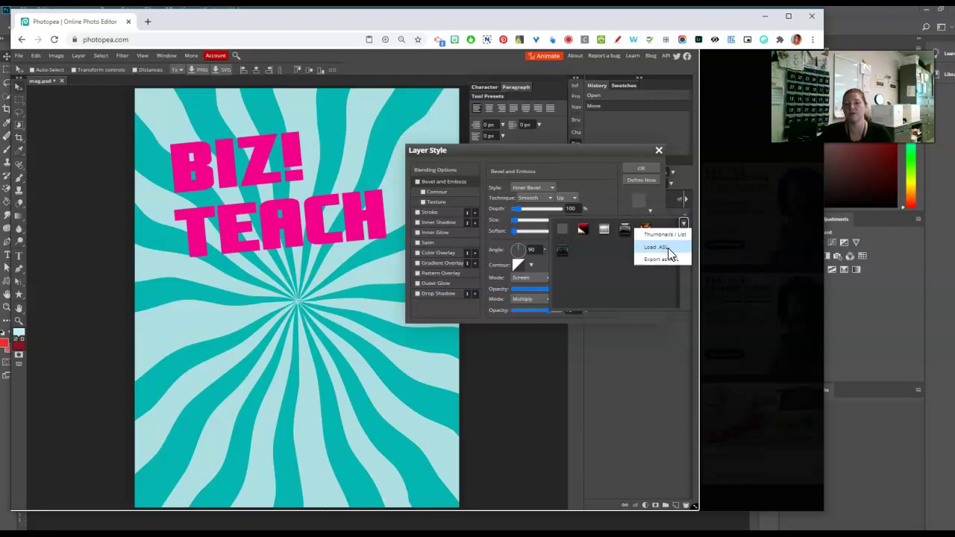
{"action": "left_click", "coordinate": [664, 248]}
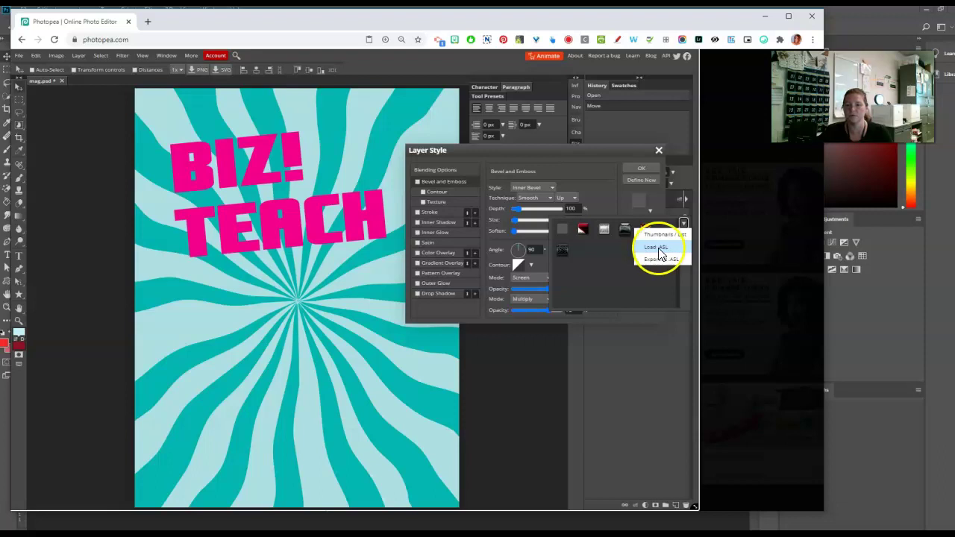
{"action": "left_click", "coordinate": [566, 255]}
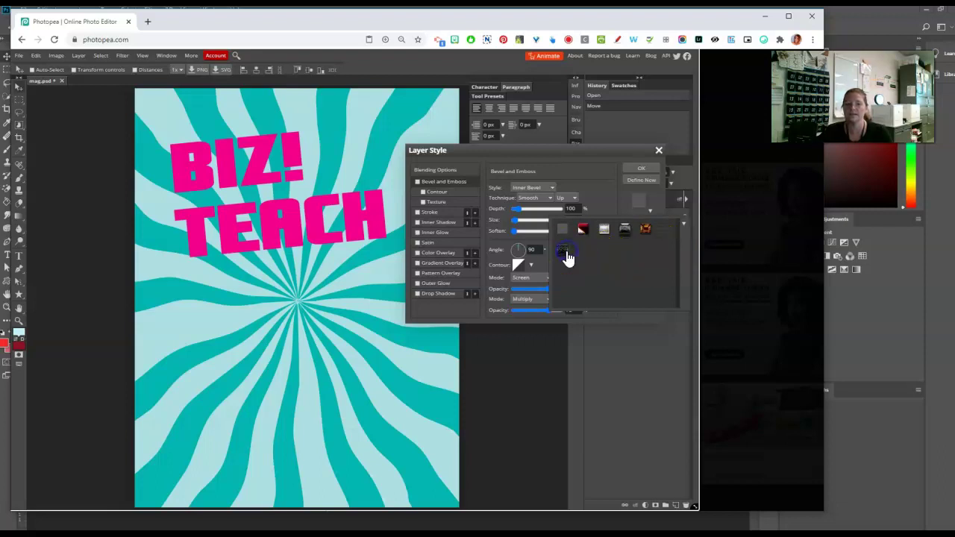
{"action": "left_click", "coordinate": [572, 231]}
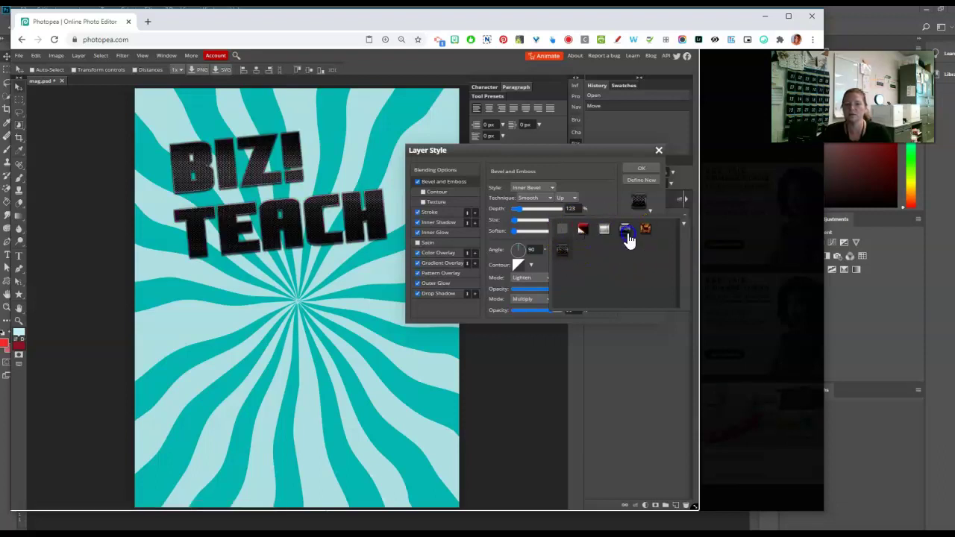
{"action": "left_click", "coordinate": [605, 231]}
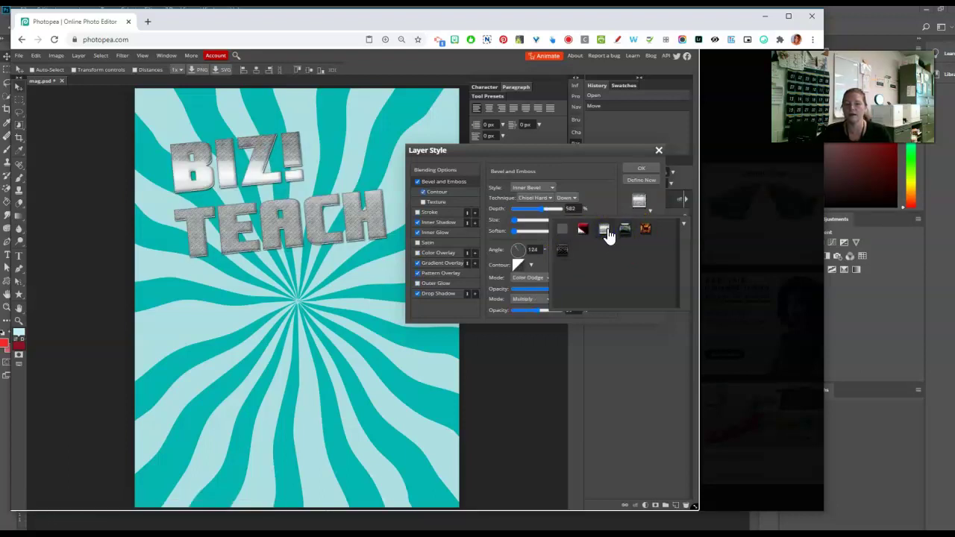
- Confirm the chrome style and reopen the text's Gradient Overlay settings
{"action": "left_click", "coordinate": [647, 170]}
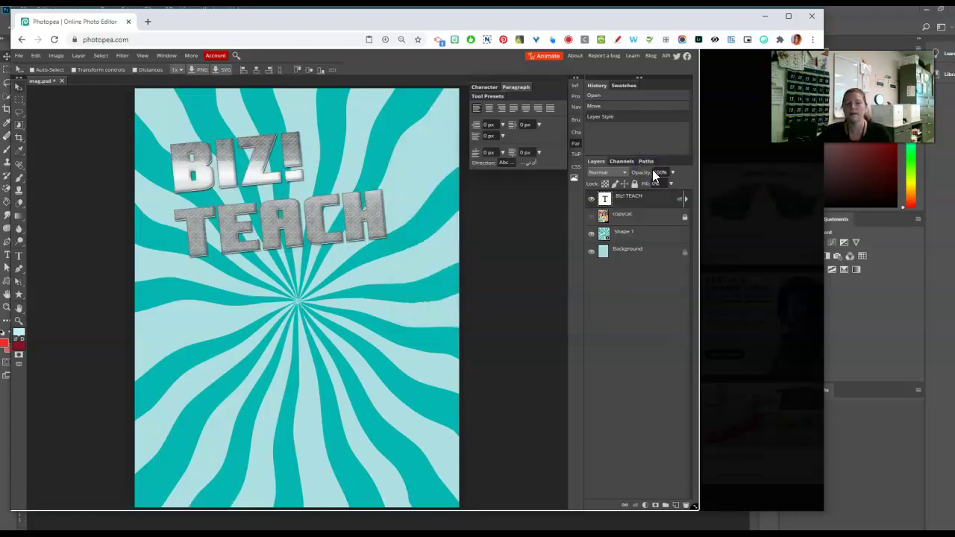
{"action": "left_click", "coordinate": [635, 202]}
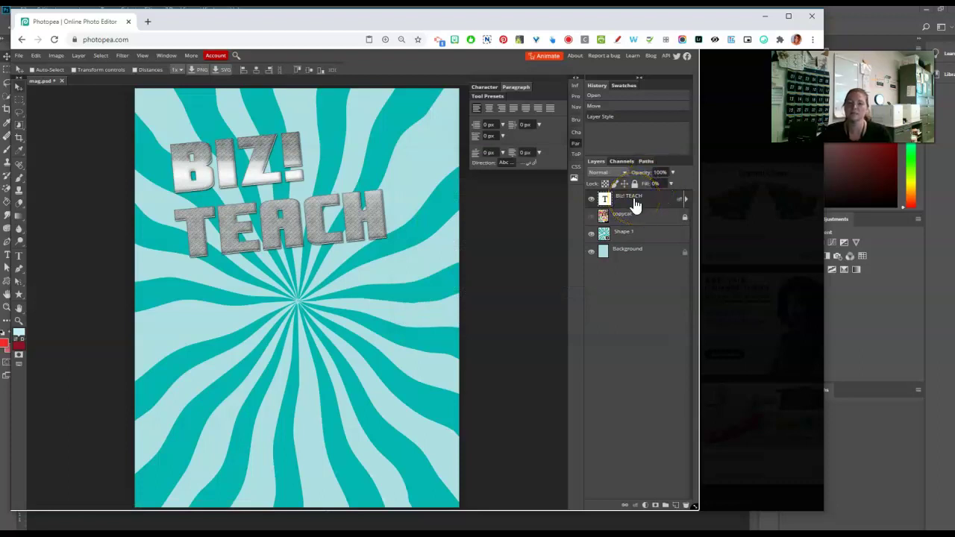
{"action": "left_click", "coordinate": [685, 201]}
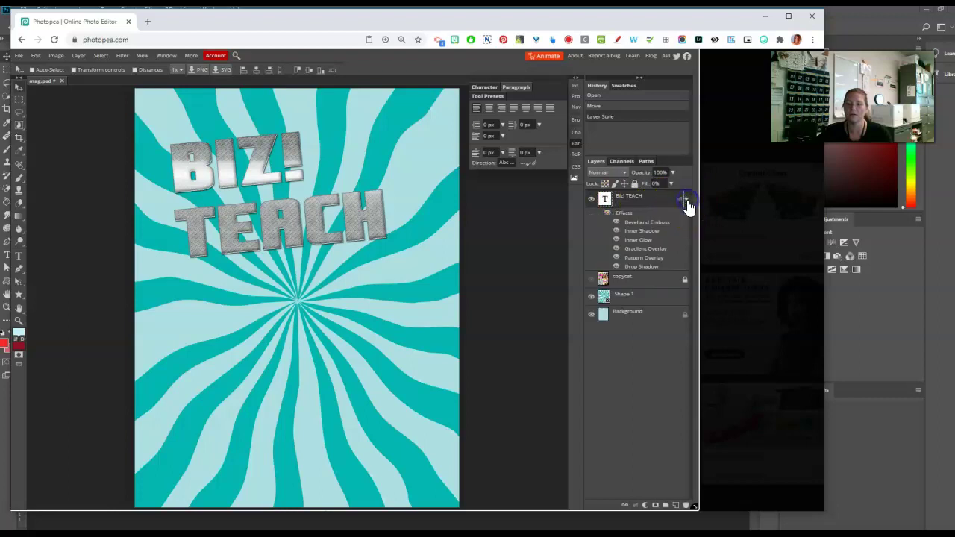
{"action": "double_click", "coordinate": [641, 248]}
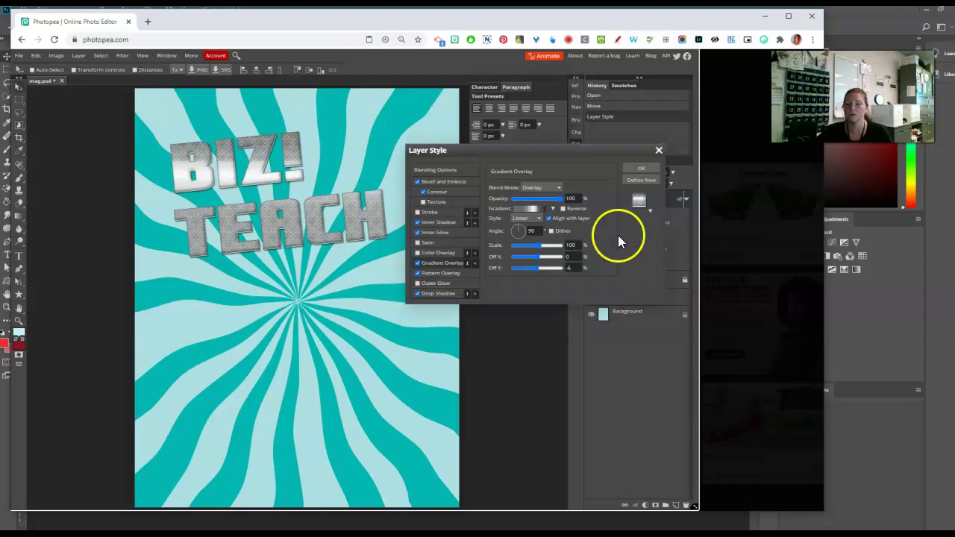
- Move the overlay gradient's colour stops to about 20%, 32% and 18%
{"action": "left_click", "coordinate": [527, 209]}
{"action": "left_click_drag", "start_coordinate": [264, 178], "coordinate": [467, 238]}
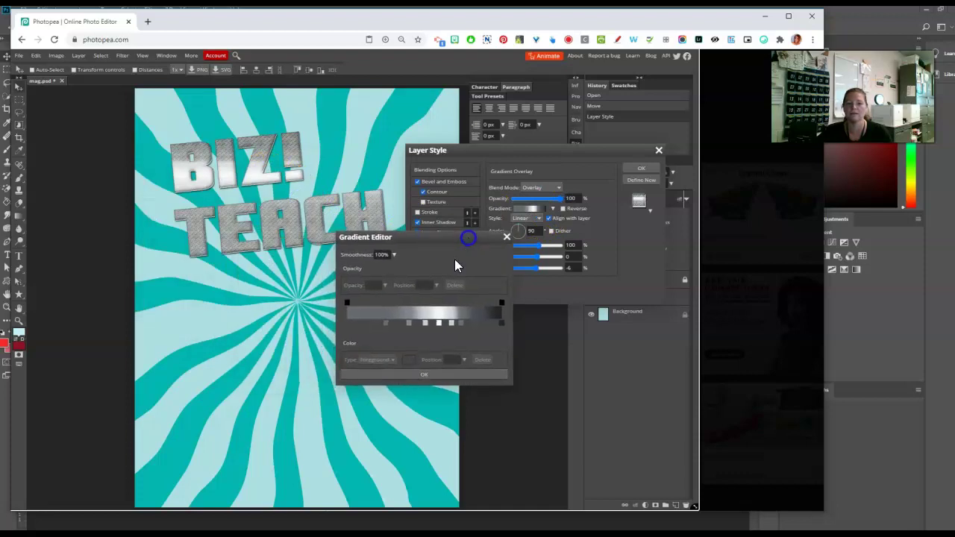
{"action": "left_click_drag", "start_coordinate": [386, 323], "coordinate": [361, 372]}
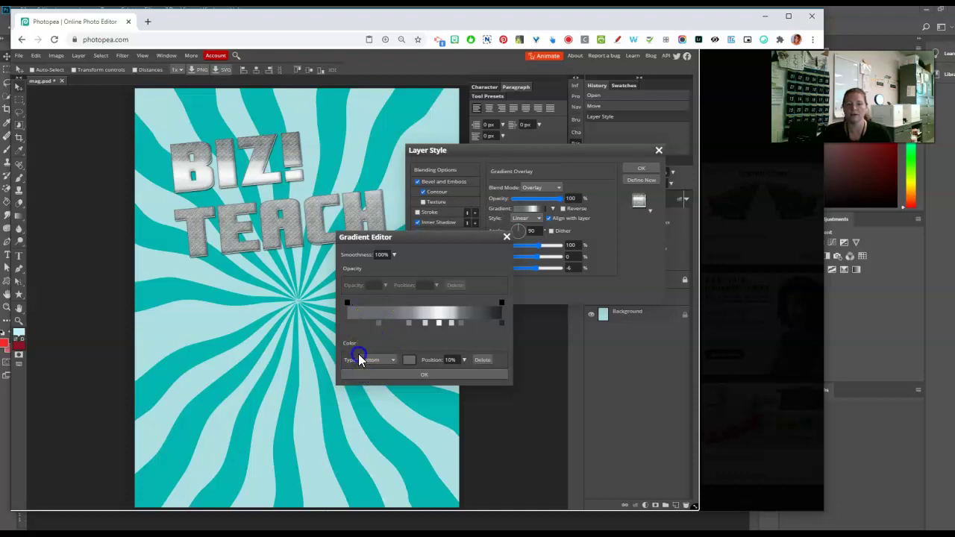
{"action": "left_click_drag", "start_coordinate": [408, 324], "coordinate": [396, 323]}
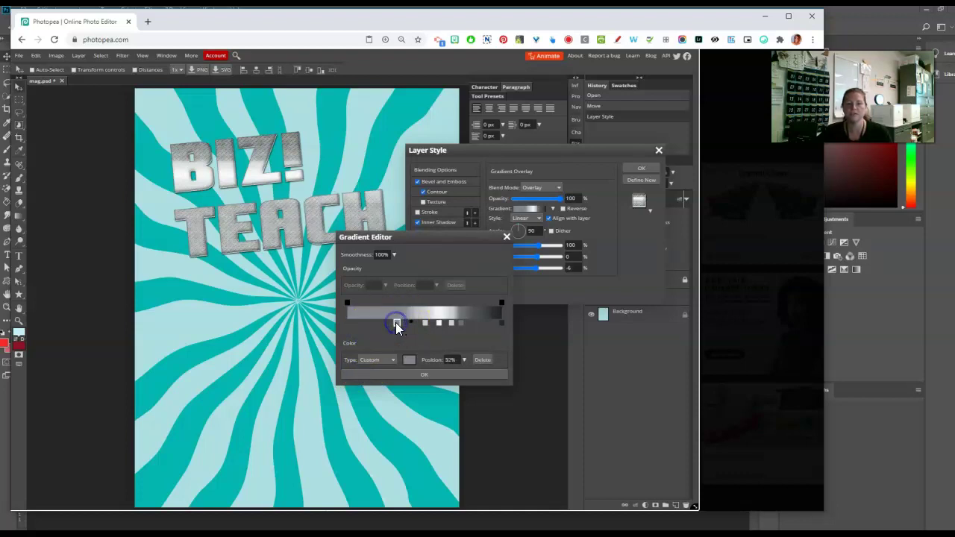
{"action": "left_click", "coordinate": [386, 325]}
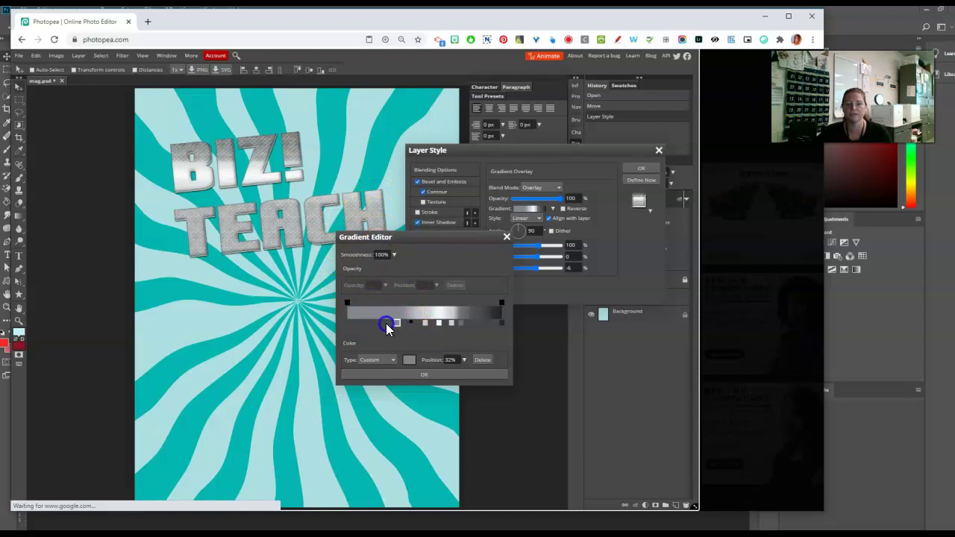
{"action": "left_click_drag", "start_coordinate": [386, 324], "coordinate": [375, 323]}
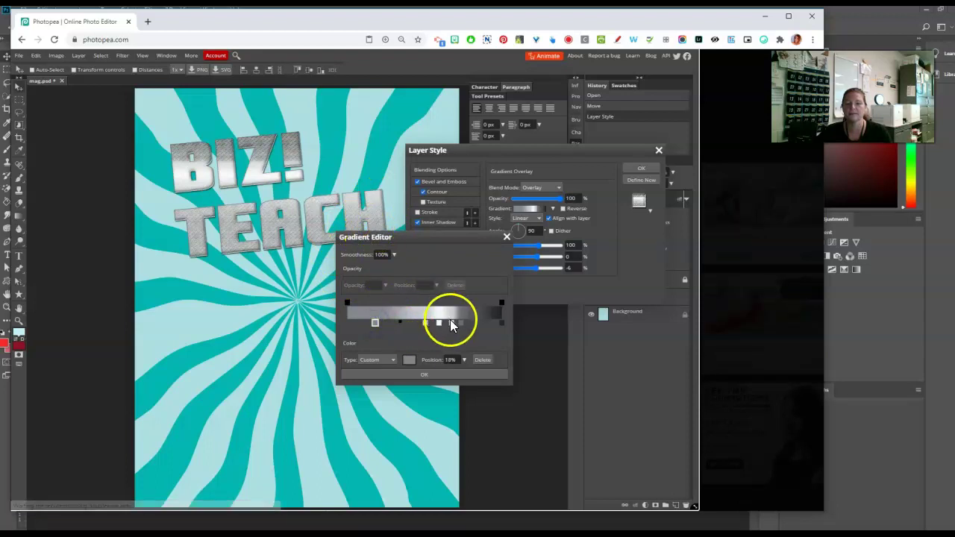
{"action": "left_click", "coordinate": [438, 375]}
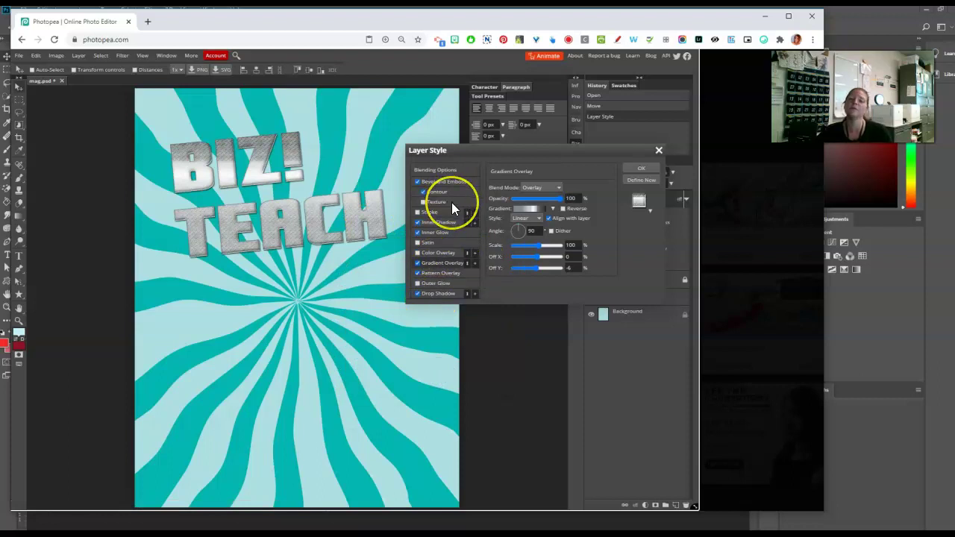
- Apply the chrome style in Photopea, check the layer style options, and return to Photoshop
{"action": "left_click", "coordinate": [640, 170]}
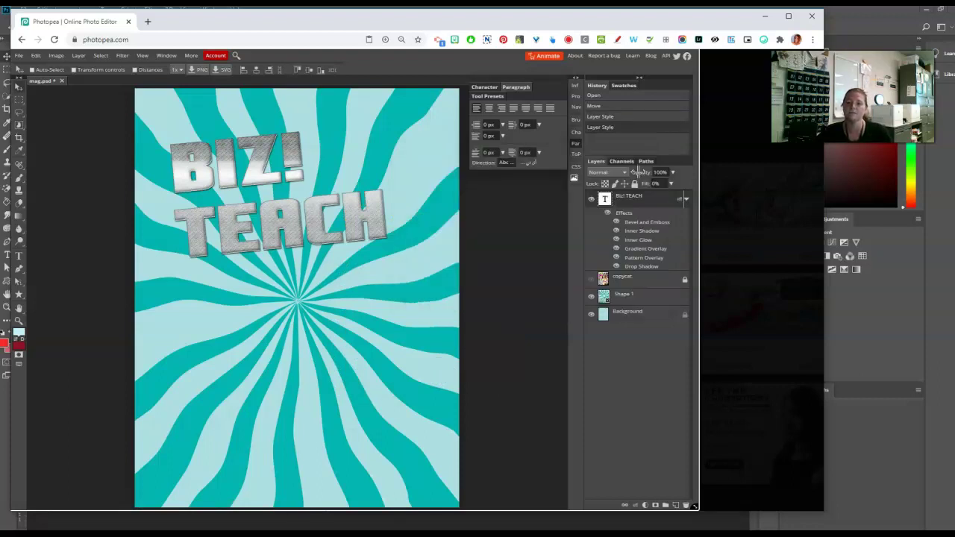
{"action": "right_click", "coordinate": [665, 207]}
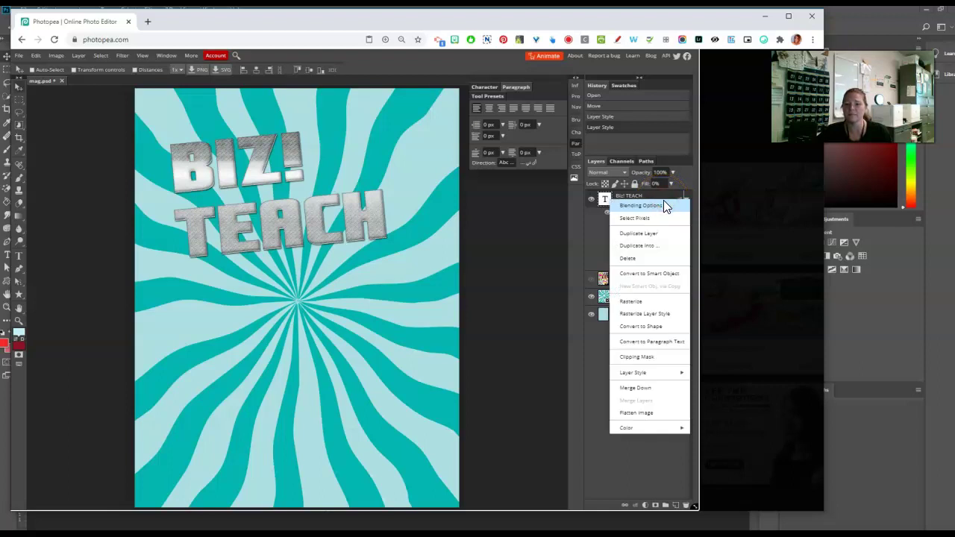
{"action": "left_click", "coordinate": [674, 372]}
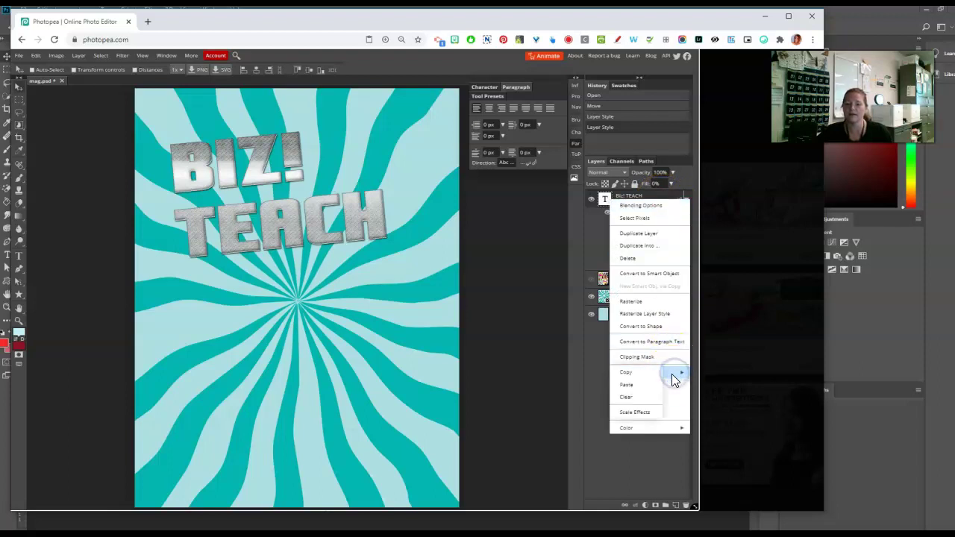
{"action": "left_click", "coordinate": [624, 397]}
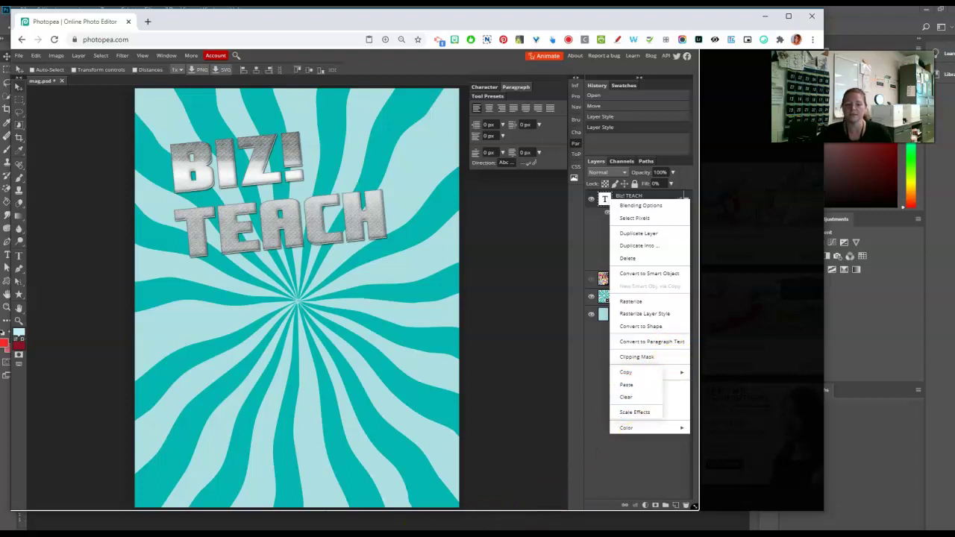
{"action": "left_click", "coordinate": [500, 524]}
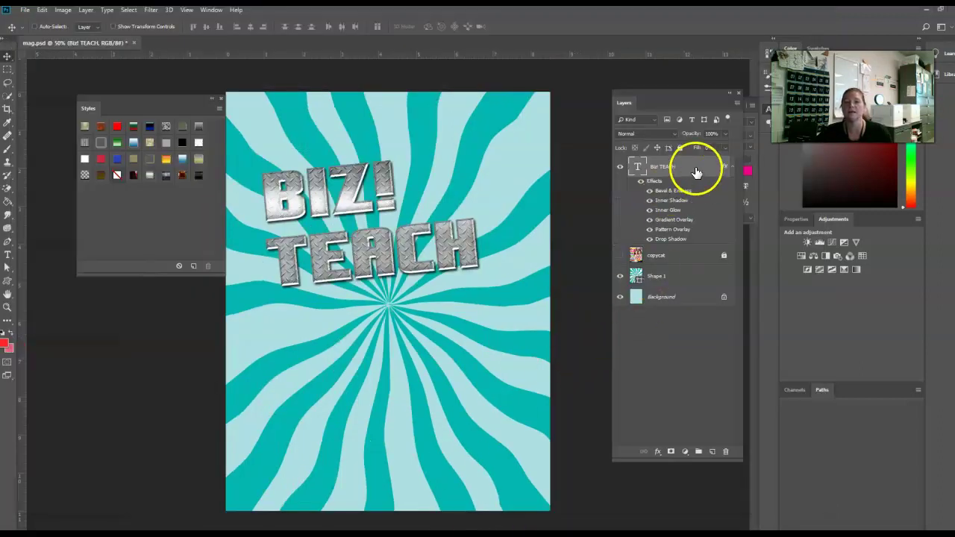
- Draw a red banner with the Custom Shape tool below the text
{"action": "right_click", "coordinate": [697, 170]}
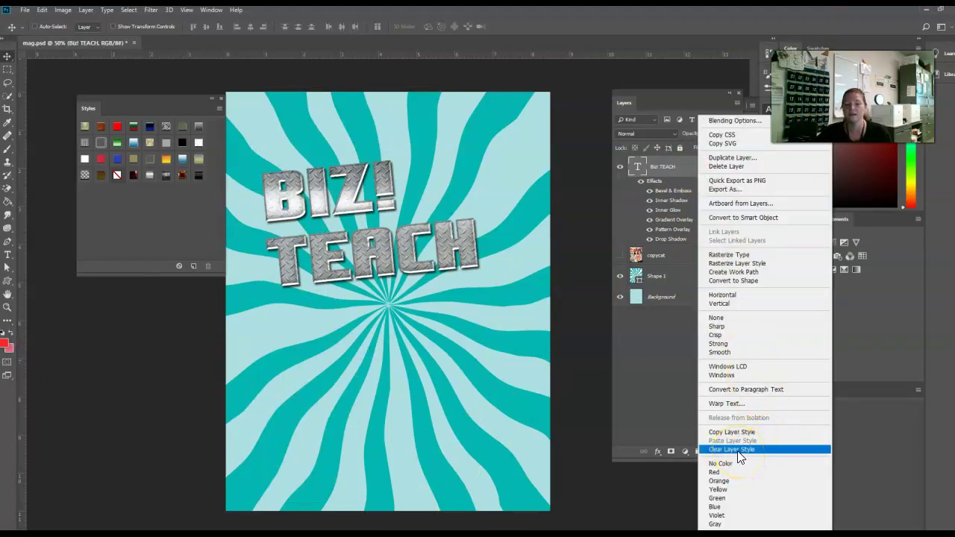
{"action": "left_click", "coordinate": [670, 407]}
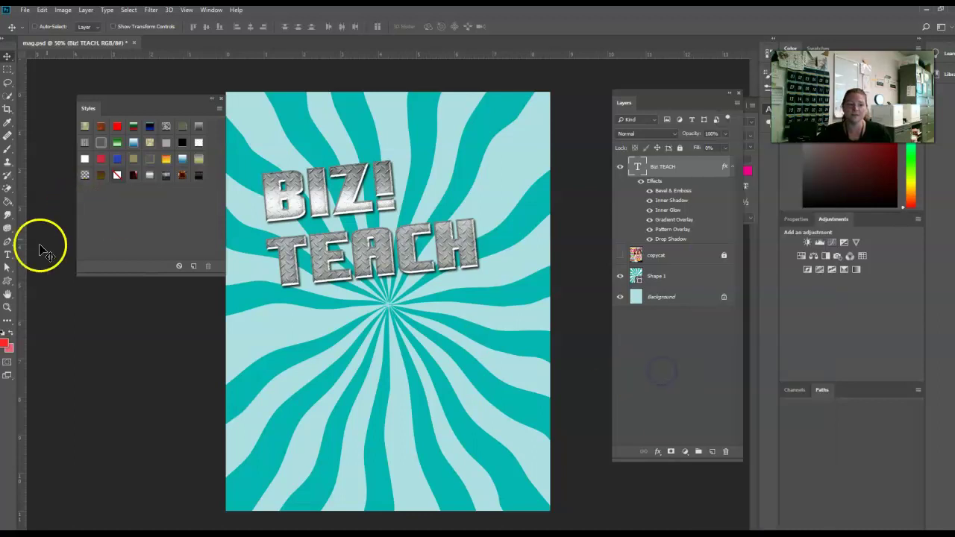
{"action": "left_click", "coordinate": [8, 285]}
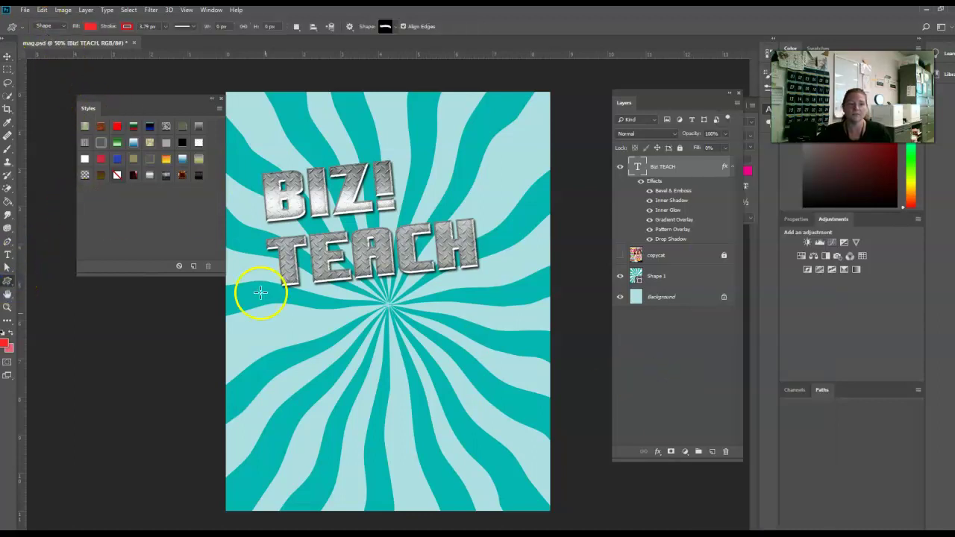
{"action": "left_click_drag", "start_coordinate": [307, 333], "coordinate": [505, 405]}
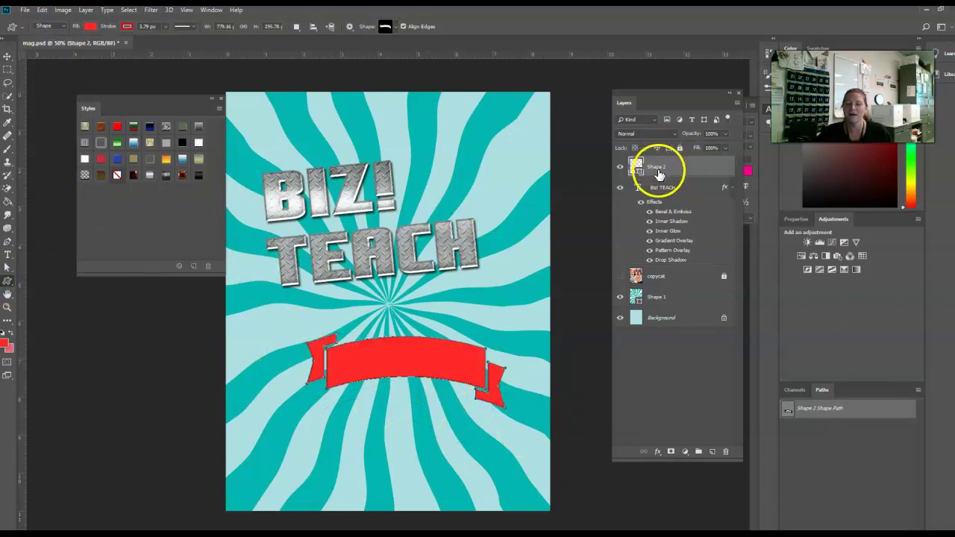
- Copy BIZ! TEACH's layer style onto Shape 2, then return to Photopea
{"action": "left_click", "coordinate": [671, 221]}
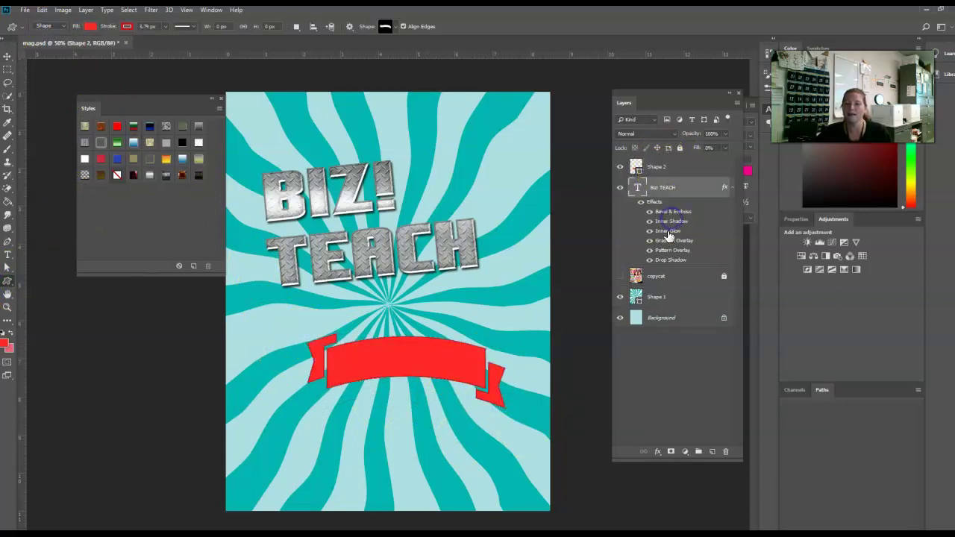
{"action": "right_click", "coordinate": [690, 194]}
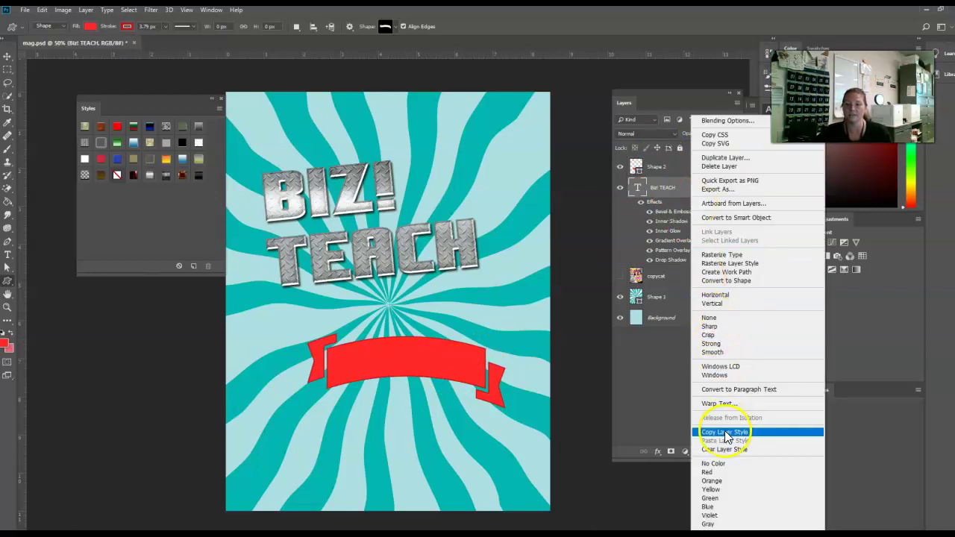
{"action": "left_click", "coordinate": [723, 432]}
{"action": "left_click", "coordinate": [676, 166]}
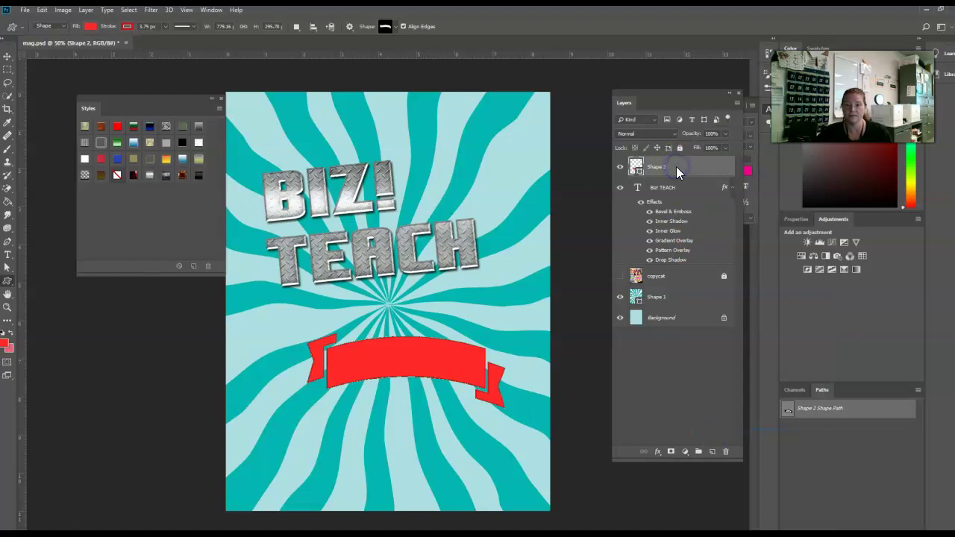
{"action": "right_click", "coordinate": [693, 165]}
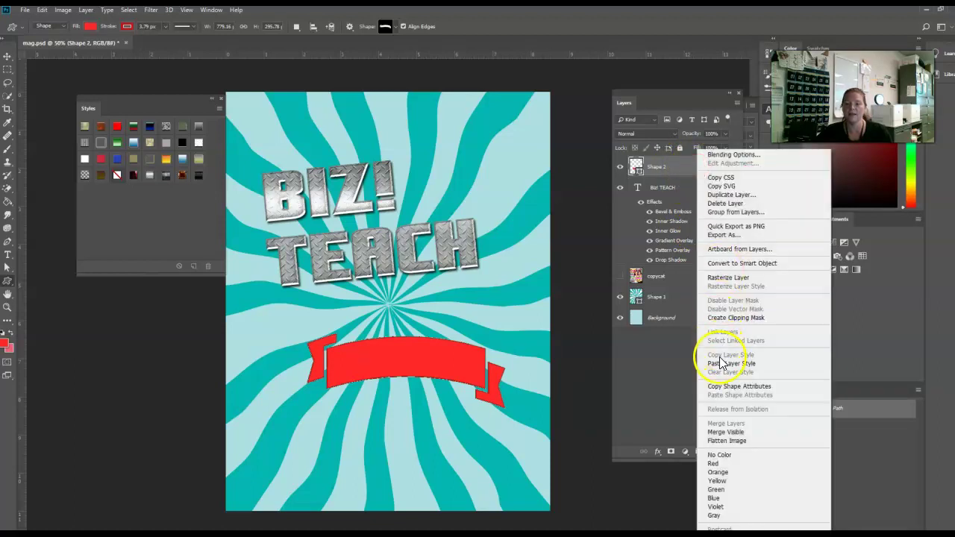
{"action": "left_click", "coordinate": [721, 363]}
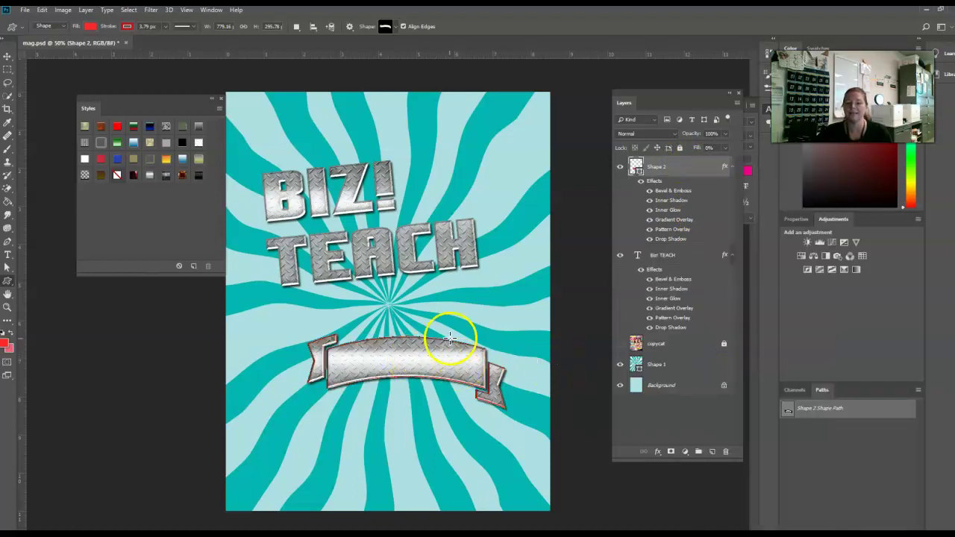
{"action": "mouse_move", "coordinate": [366, 531]}
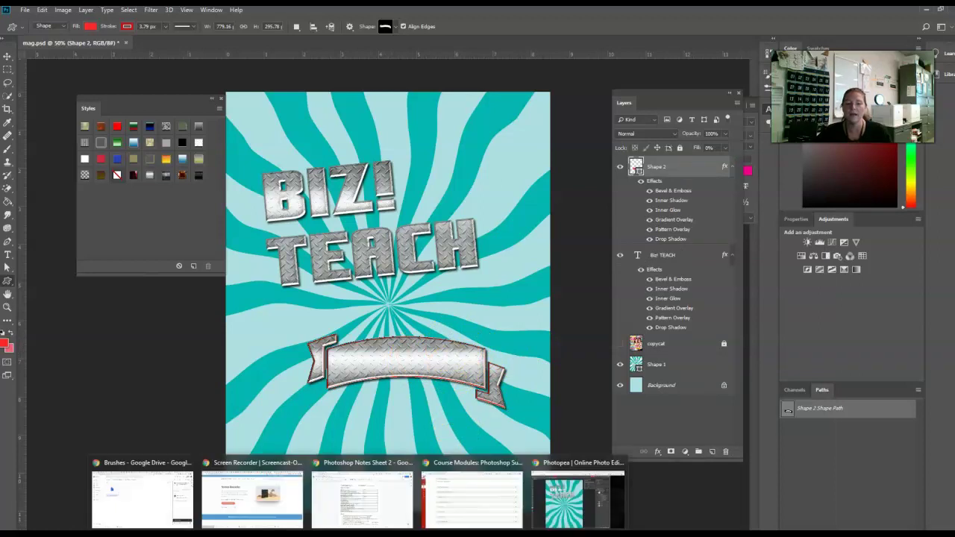
{"action": "left_click", "coordinate": [578, 498]}
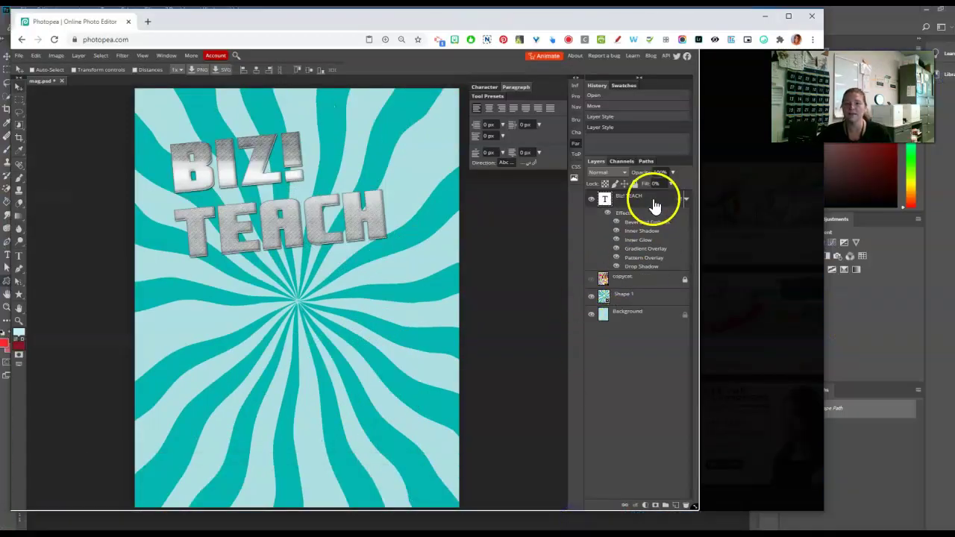
- Copy the chrome layer style from the BIZ! TEACH text layer
{"action": "right_click", "coordinate": [656, 203]}
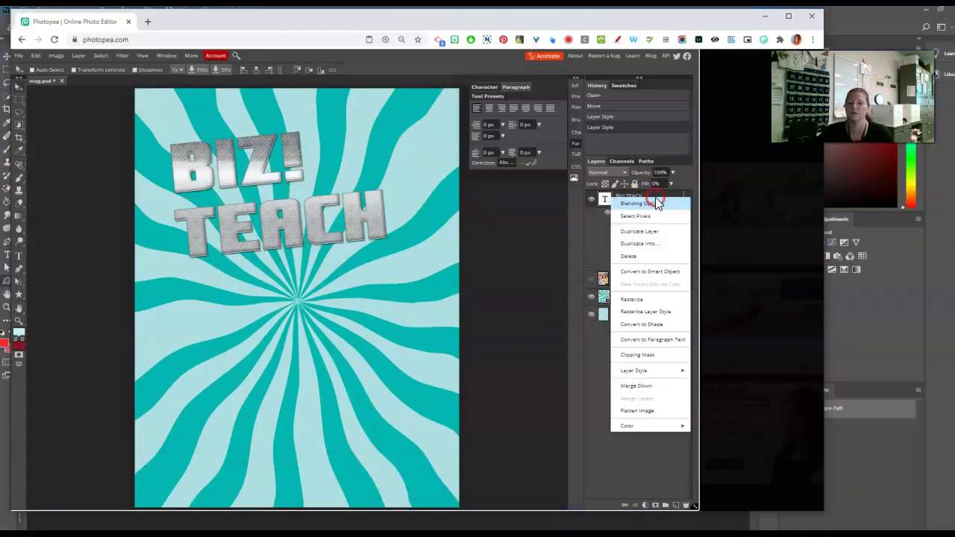
{"action": "mouse_move", "coordinate": [658, 371]}
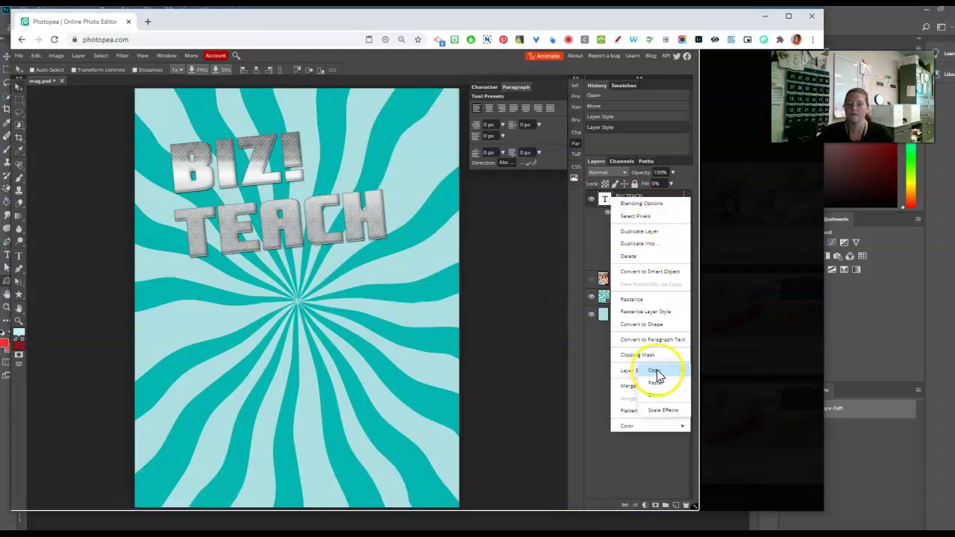
{"action": "left_click", "coordinate": [662, 372]}
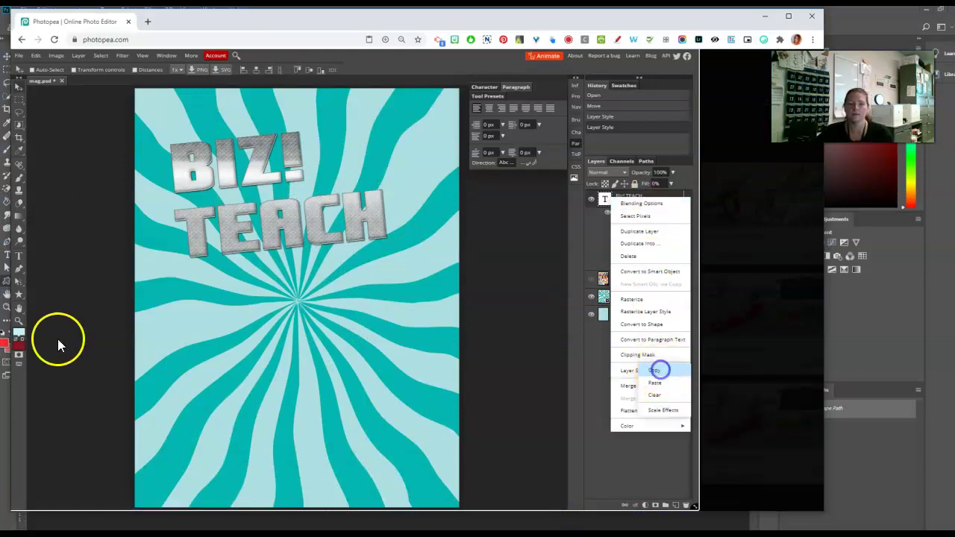
- Draw a red triangle (Shape 2) below the sunburst centre and paste the chrome style onto it
{"action": "left_click", "coordinate": [20, 294]}
{"action": "left_click_drag", "start_coordinate": [275, 328], "coordinate": [401, 456]}
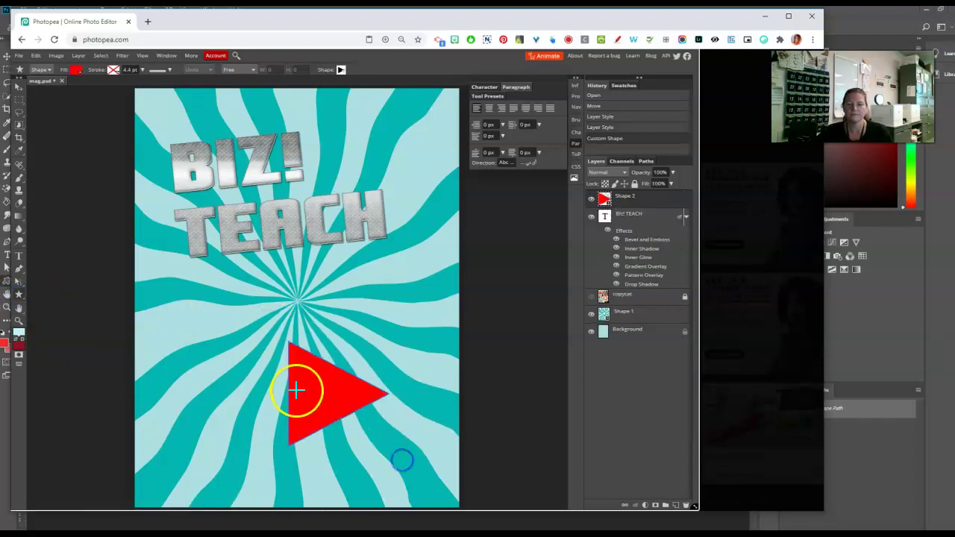
{"action": "right_click", "coordinate": [652, 200]}
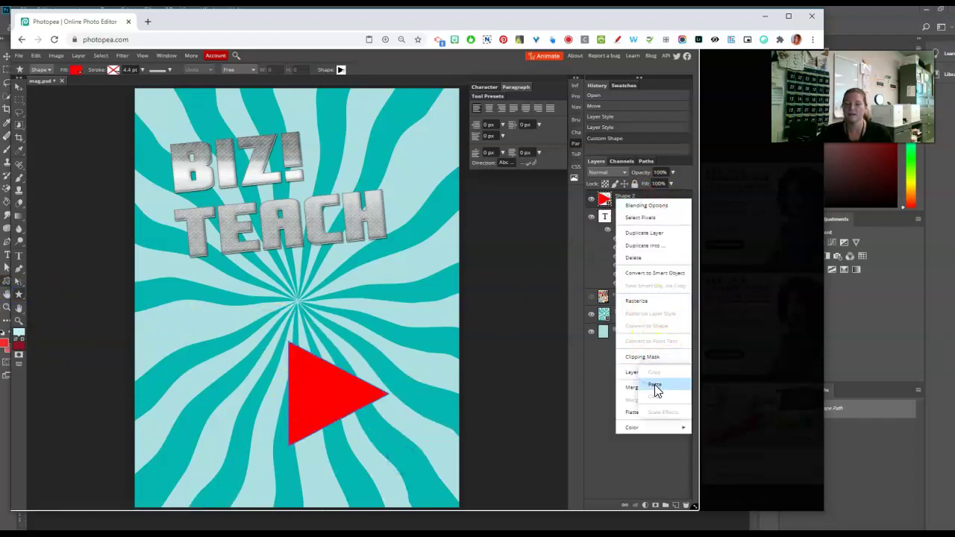
{"action": "left_click", "coordinate": [654, 384]}
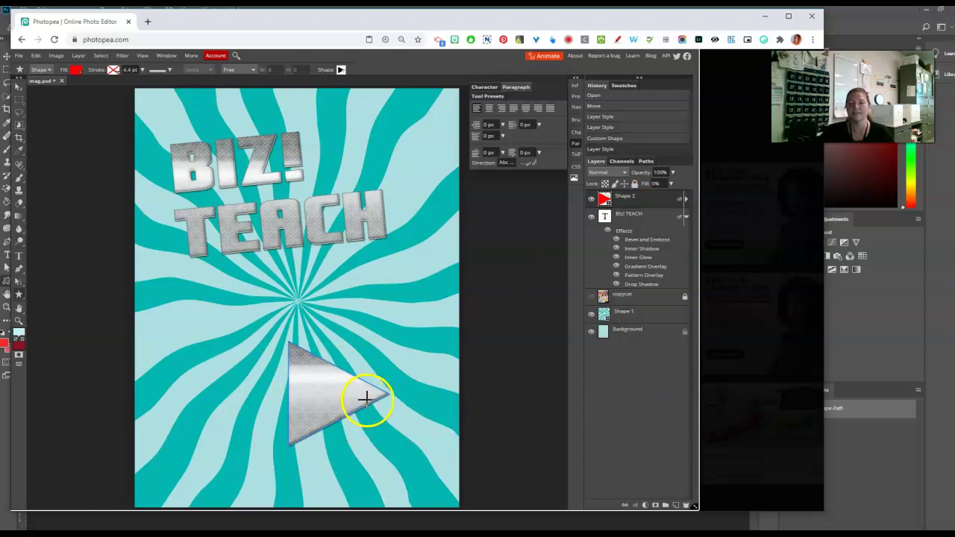